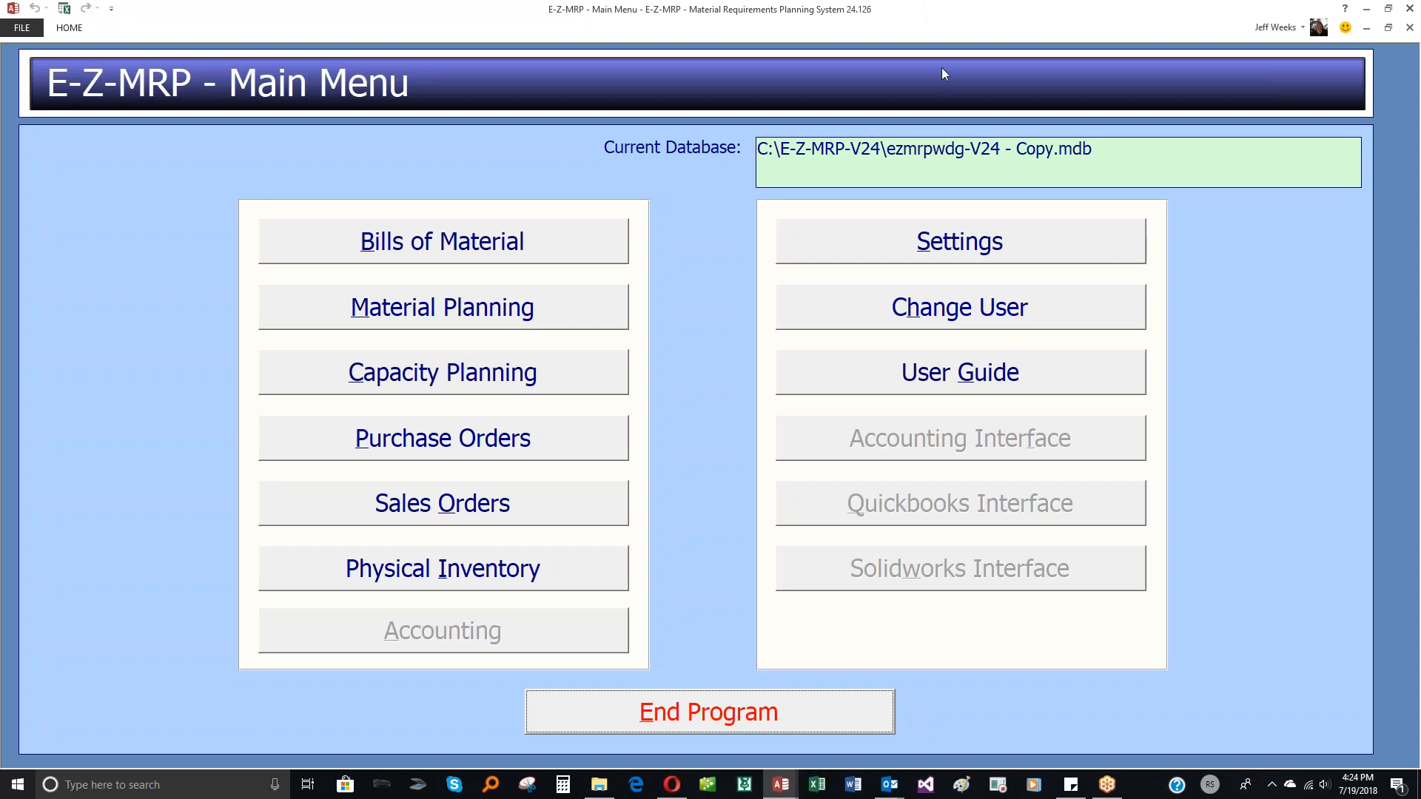
# Open the manufacturer's cross reference maintenance form in the bills of material module.
pyautogui.click(508, 248)
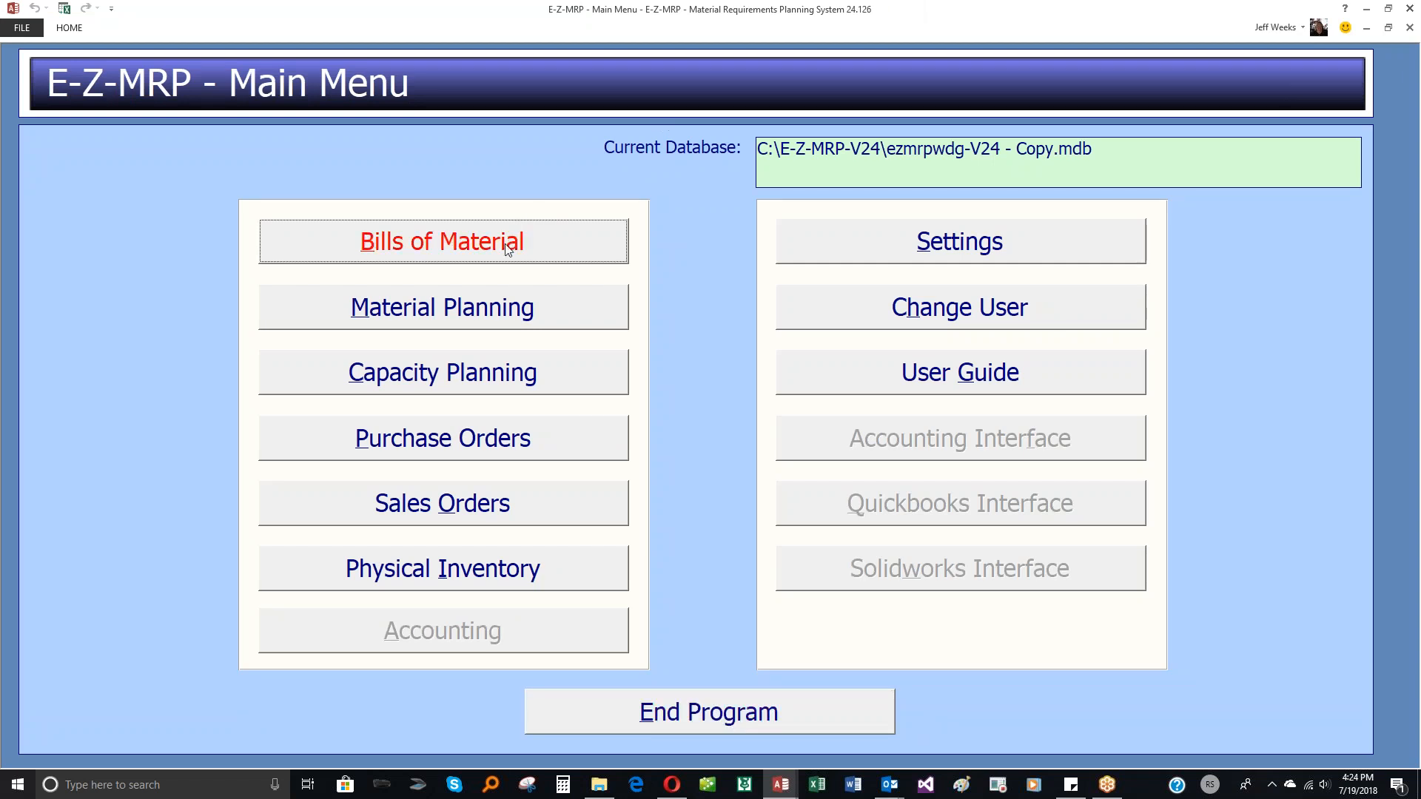
pyautogui.click(505, 242)
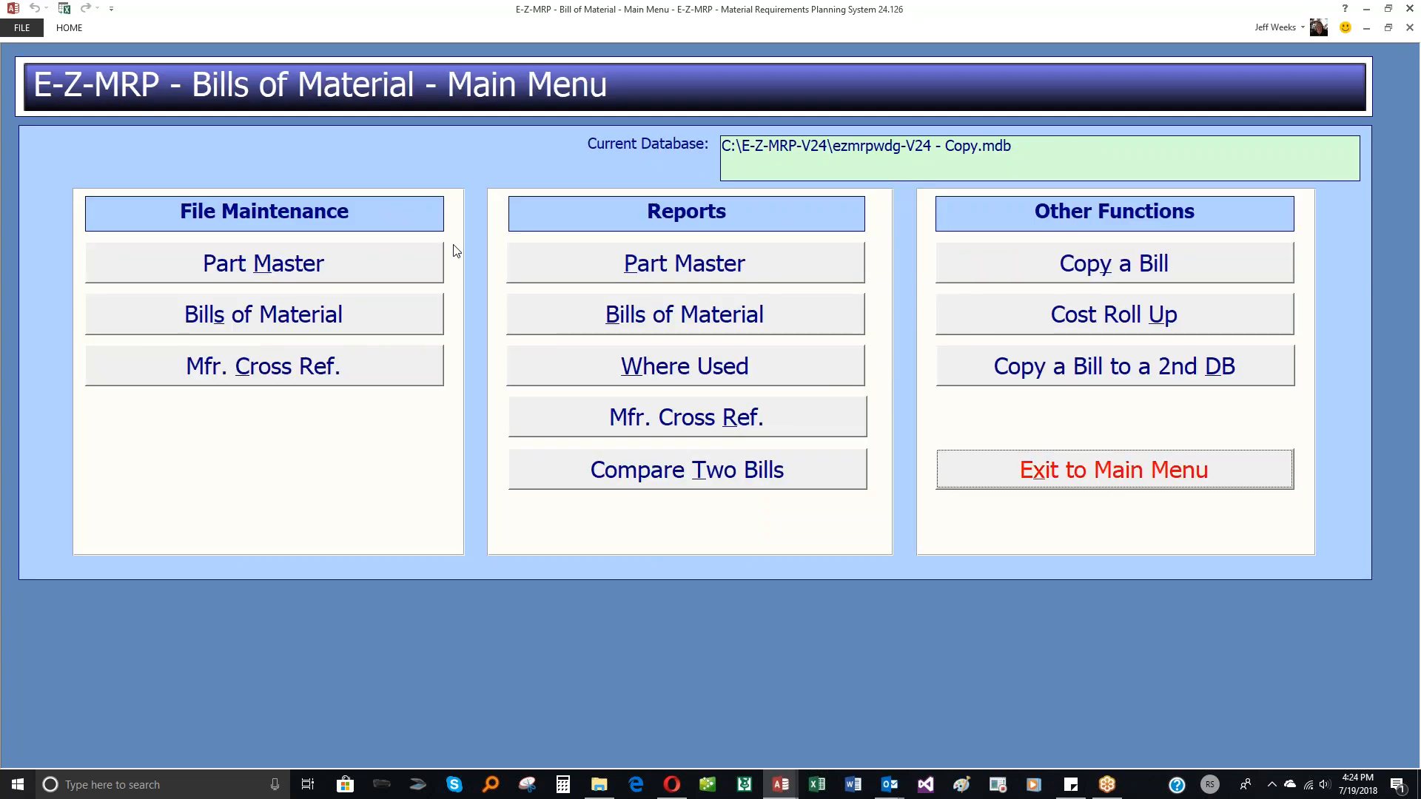
pyautogui.click(376, 379)
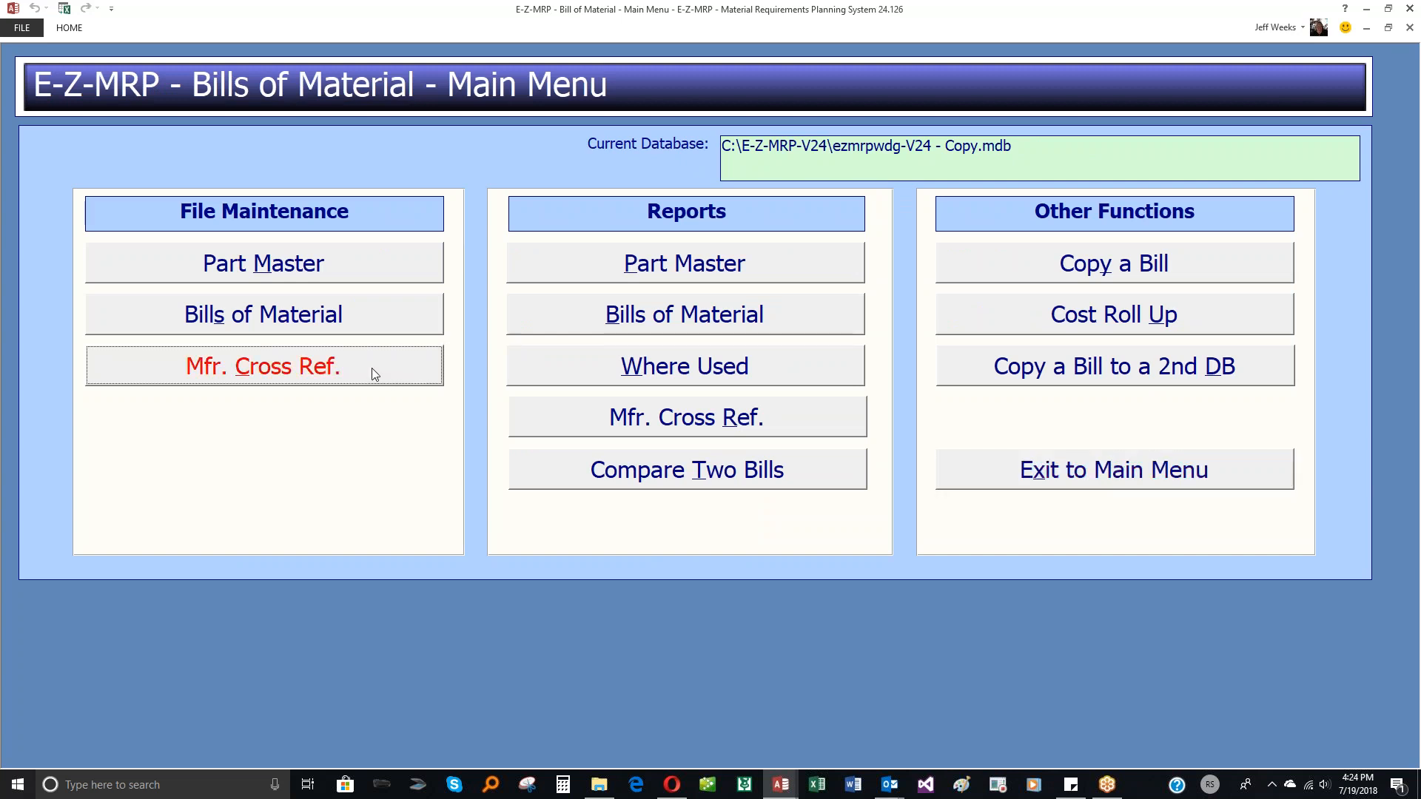
pyautogui.click(371, 367)
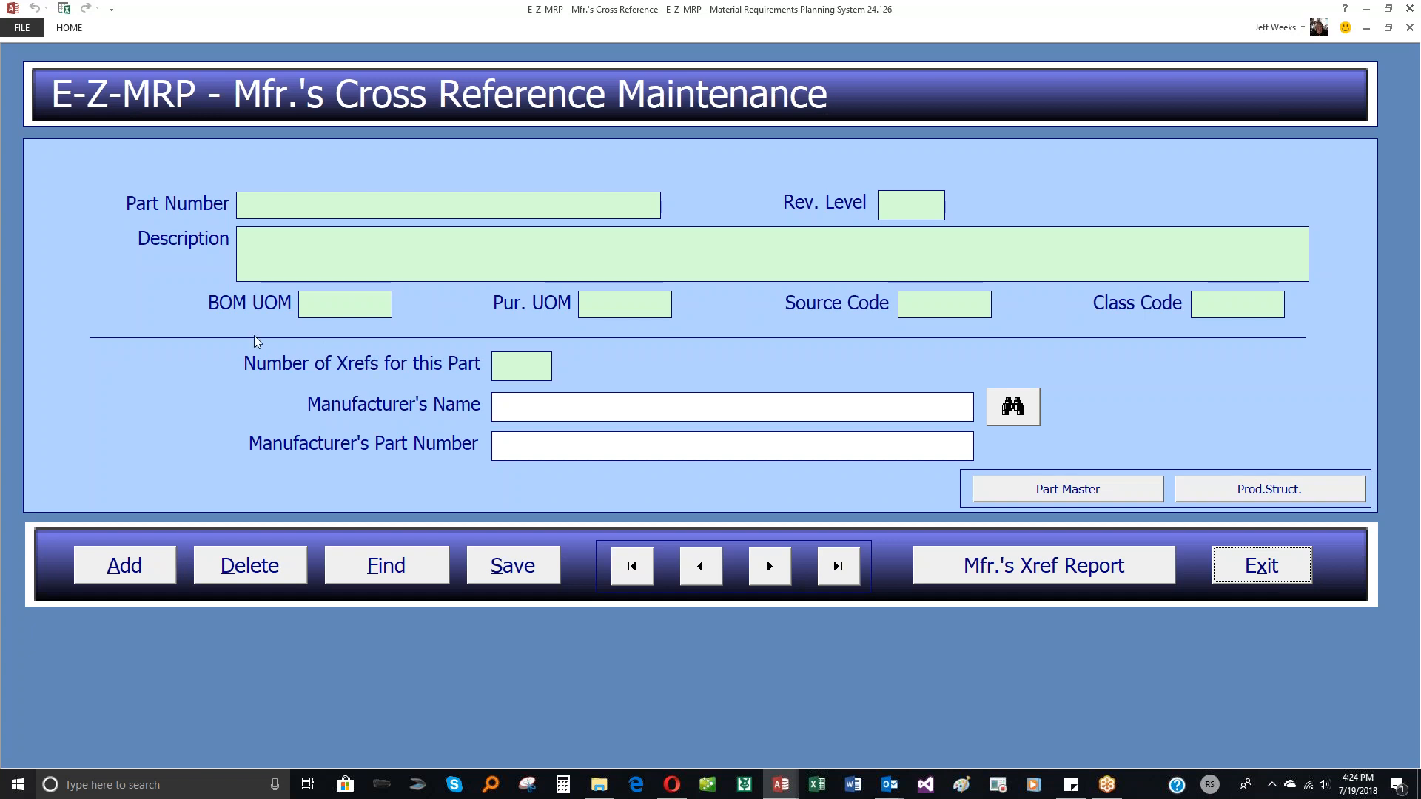
# Find part COMP-1 and go to its next manufacturer cross reference.
pyautogui.click(369, 566)
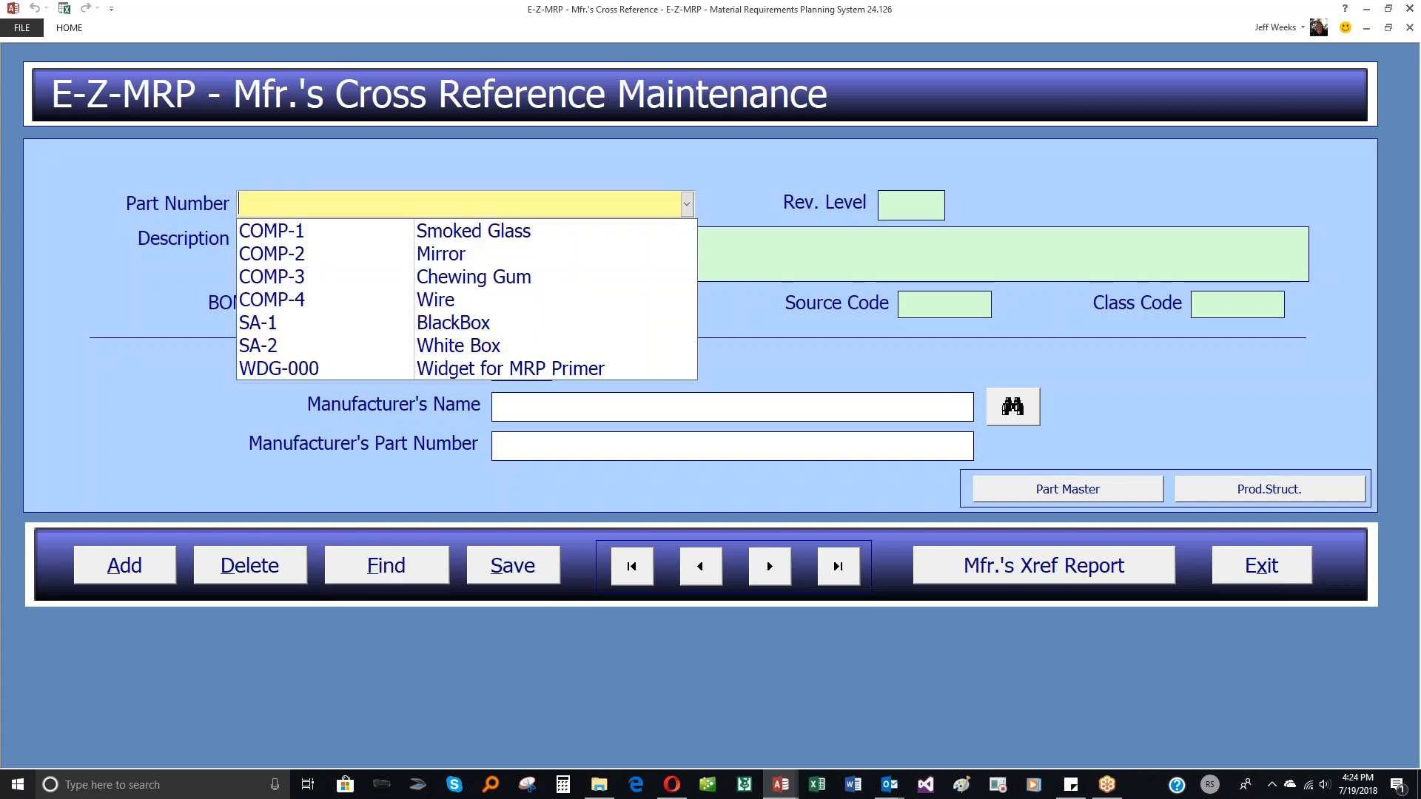
pyautogui.click(281, 234)
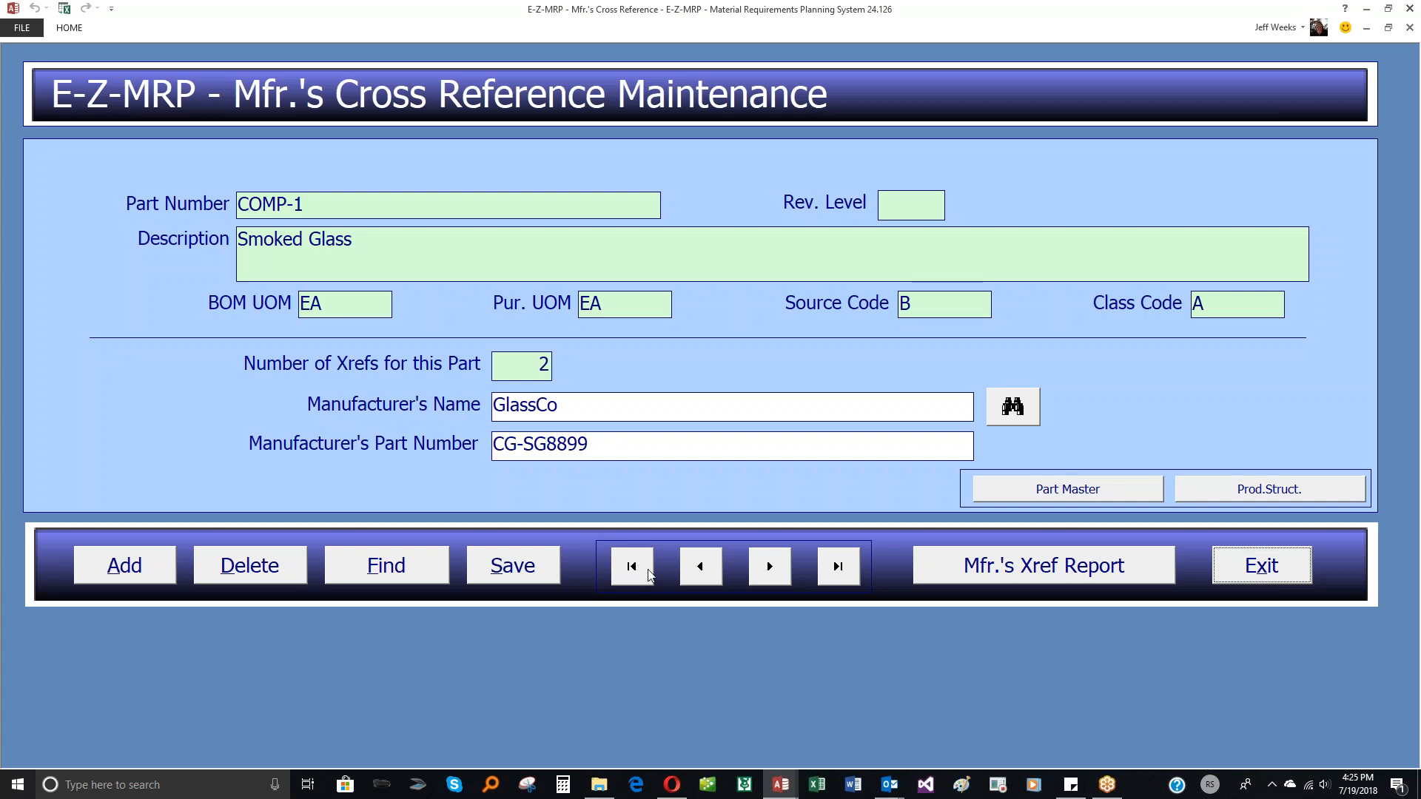
pyautogui.click(769, 567)
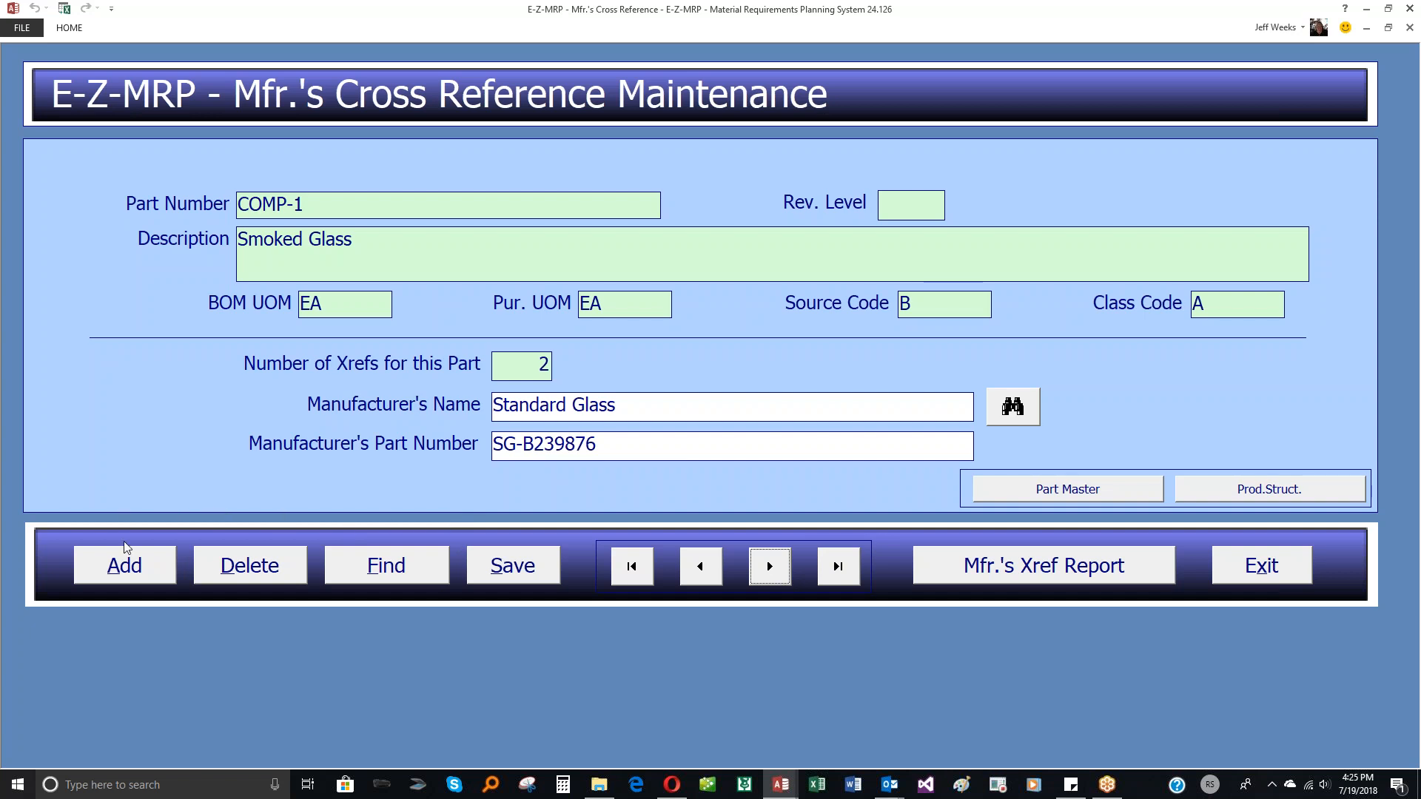
# Add and save a cross reference for COMP-1 with existing manufacturer Keystone and manufacturer's part number 77-5655.
pyautogui.click(132, 568)
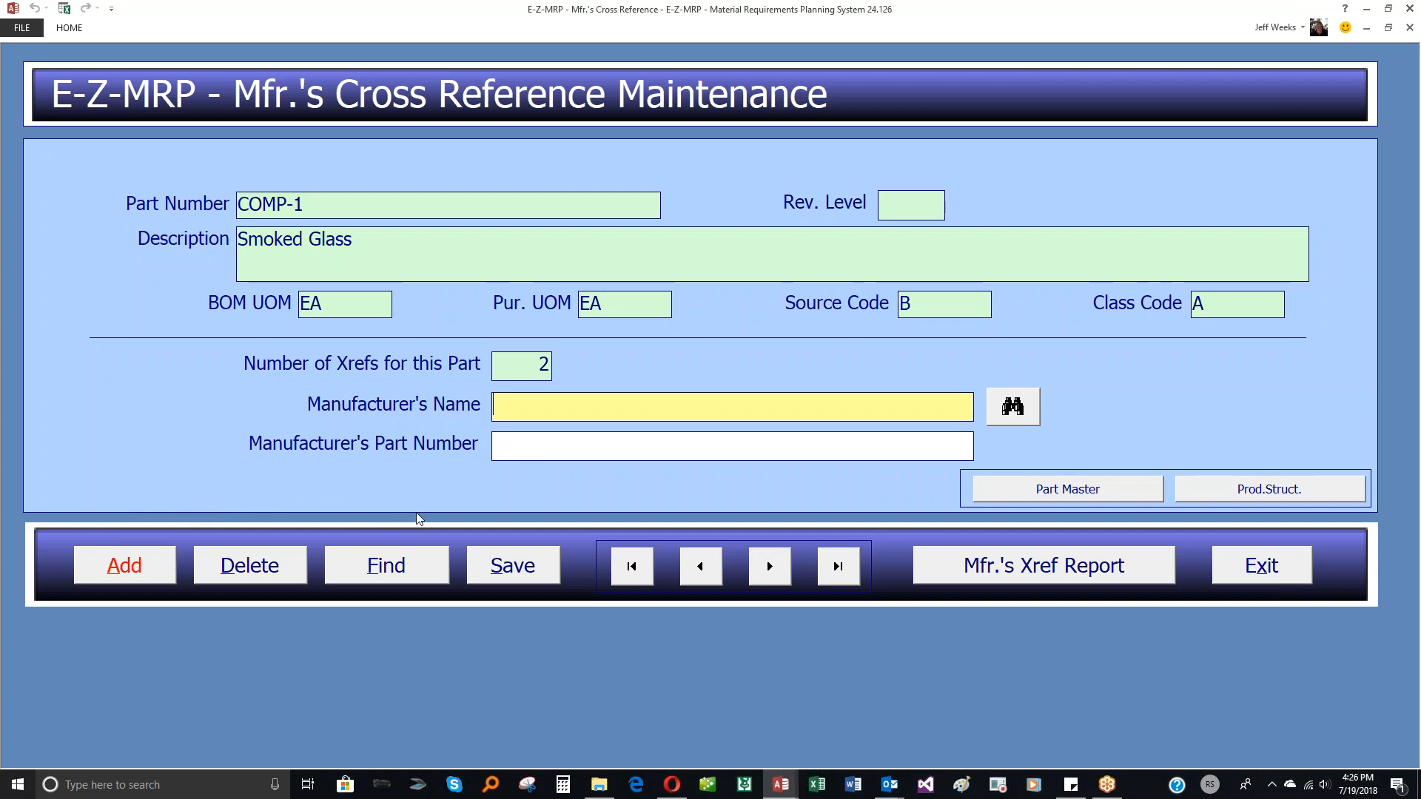
pyautogui.click(1024, 416)
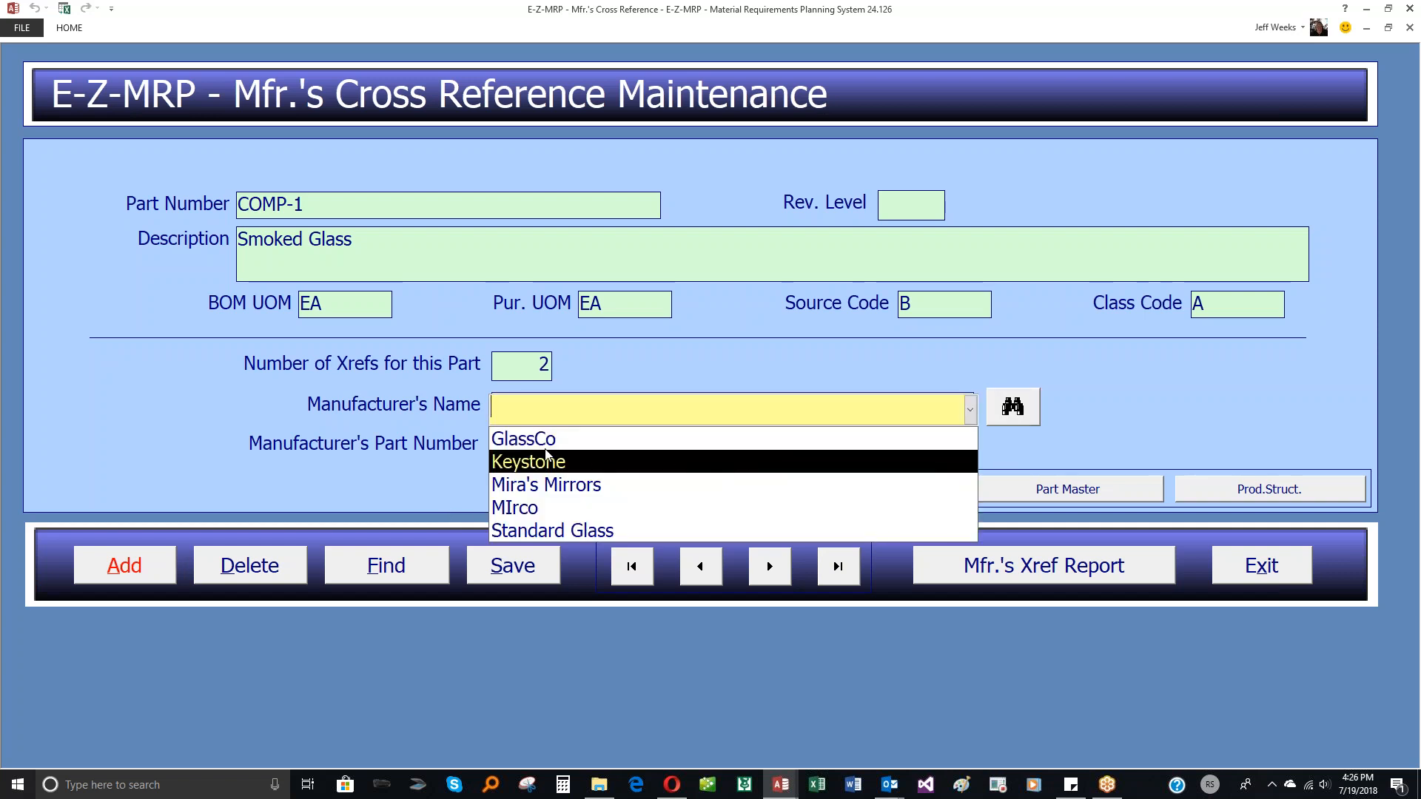
pyautogui.click(522, 461)
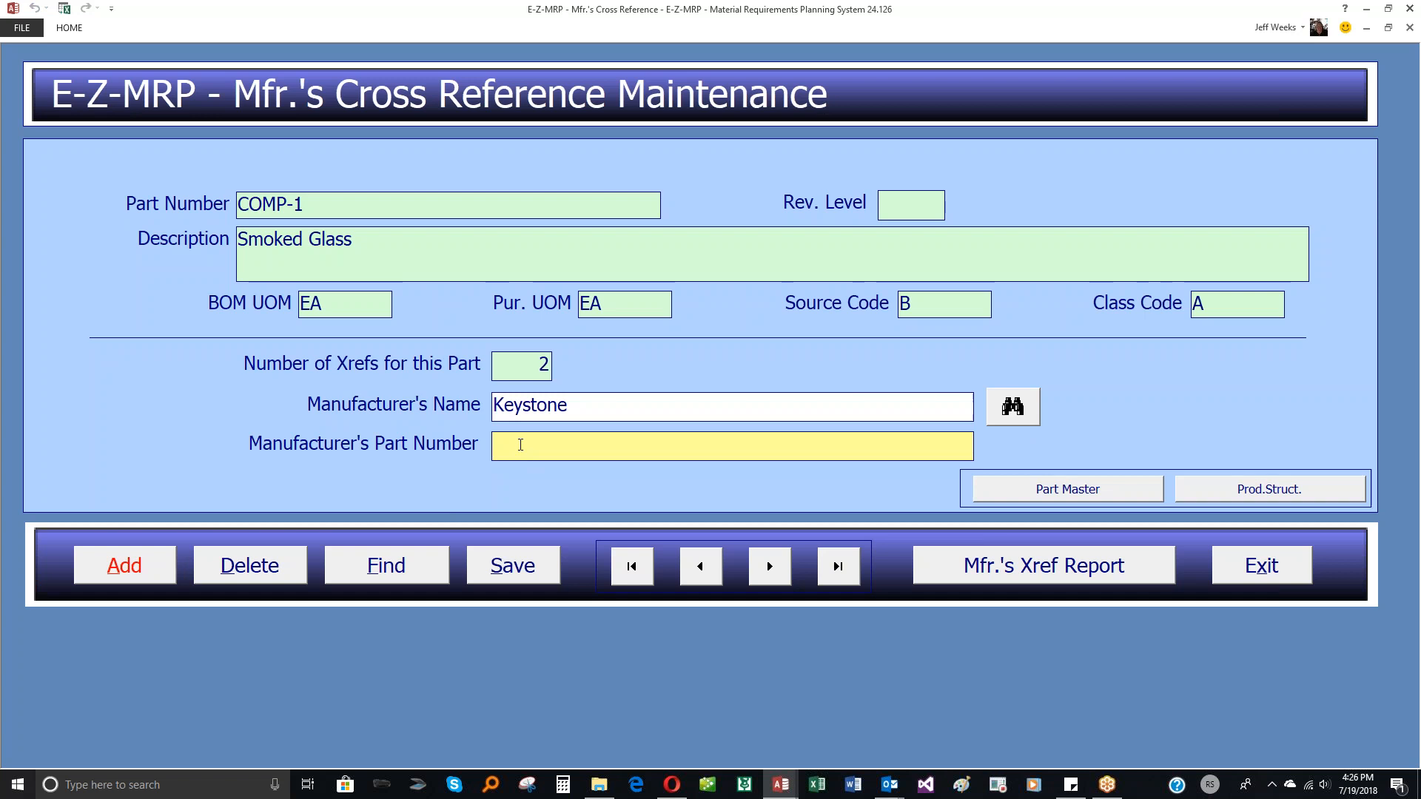
pyautogui.write('77-')
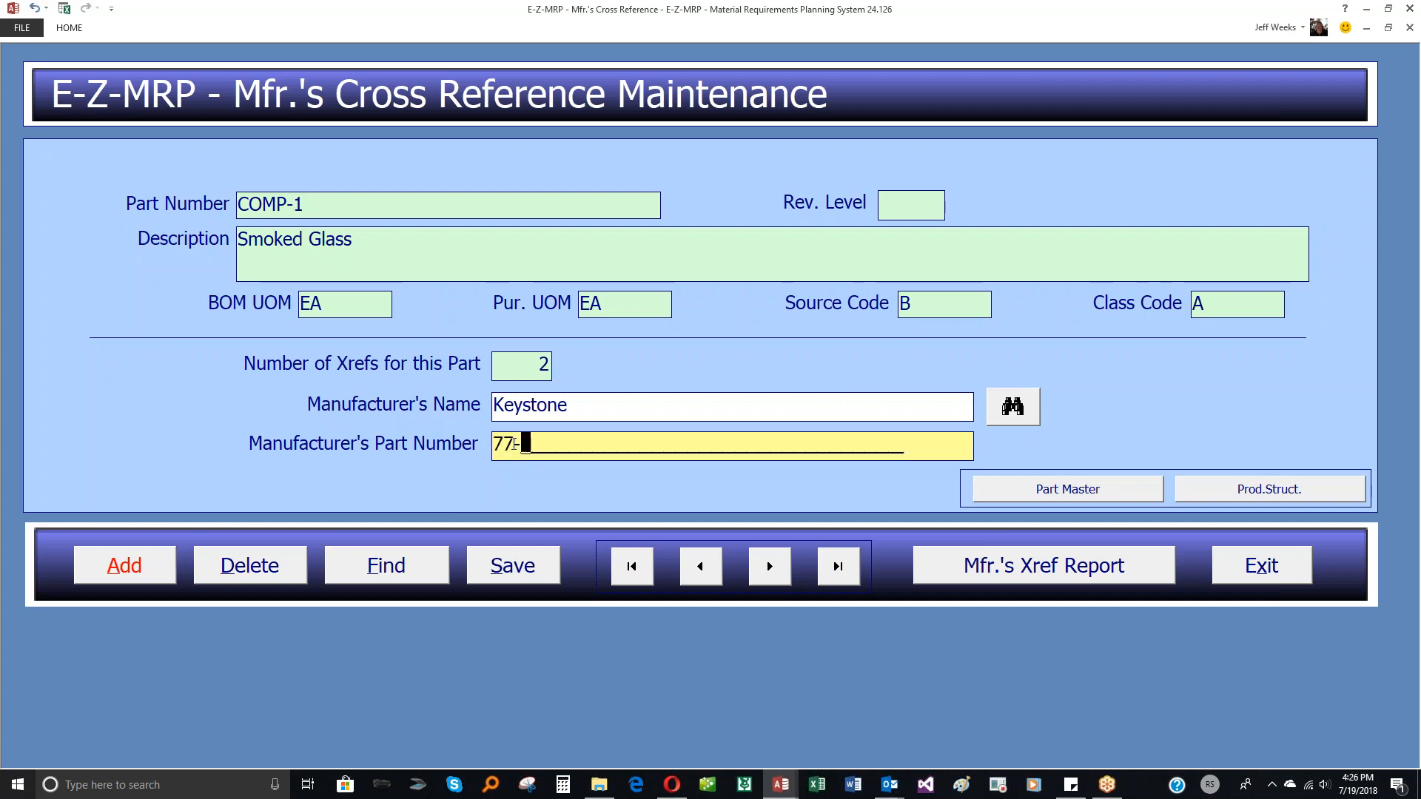
pyautogui.write('5655')
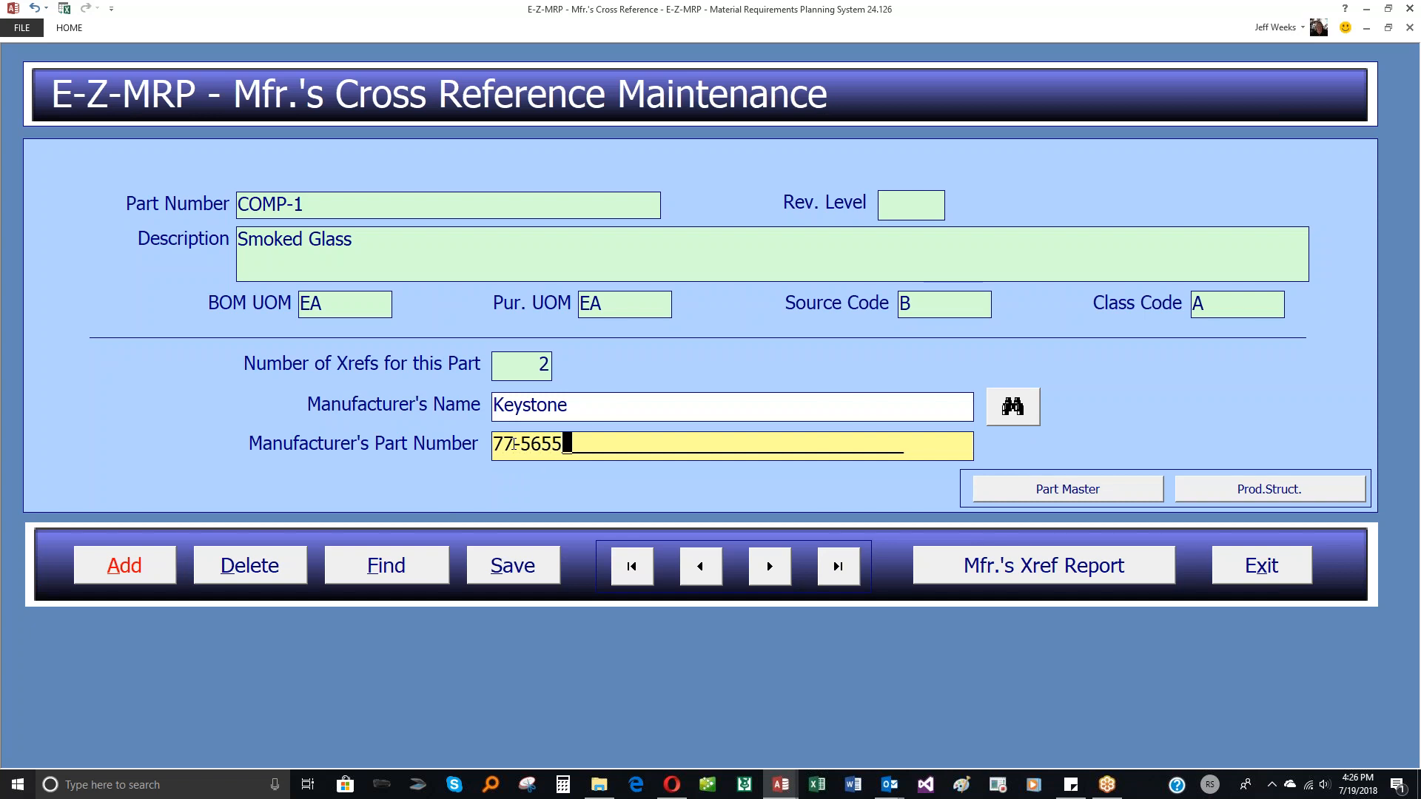
pyautogui.click(507, 574)
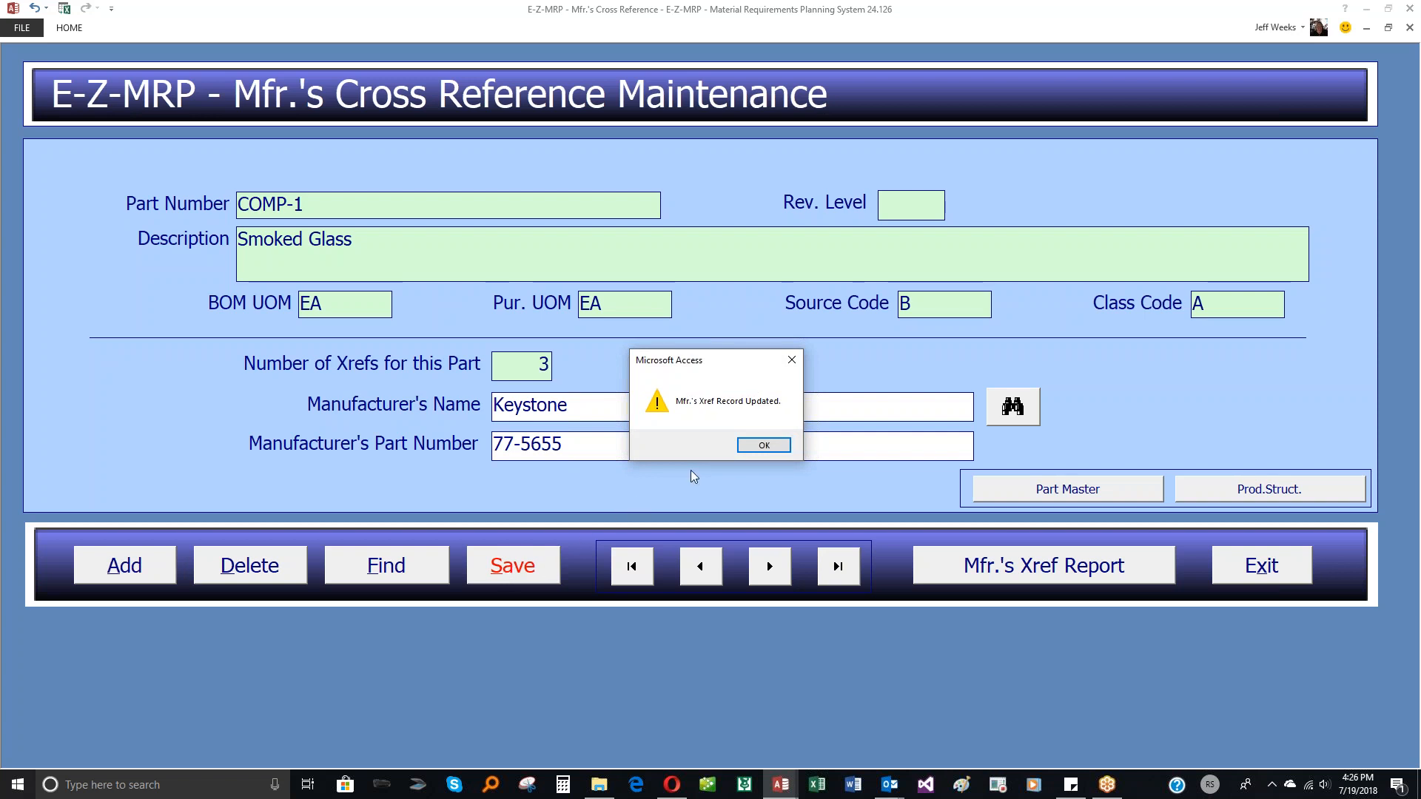
pyautogui.click(764, 446)
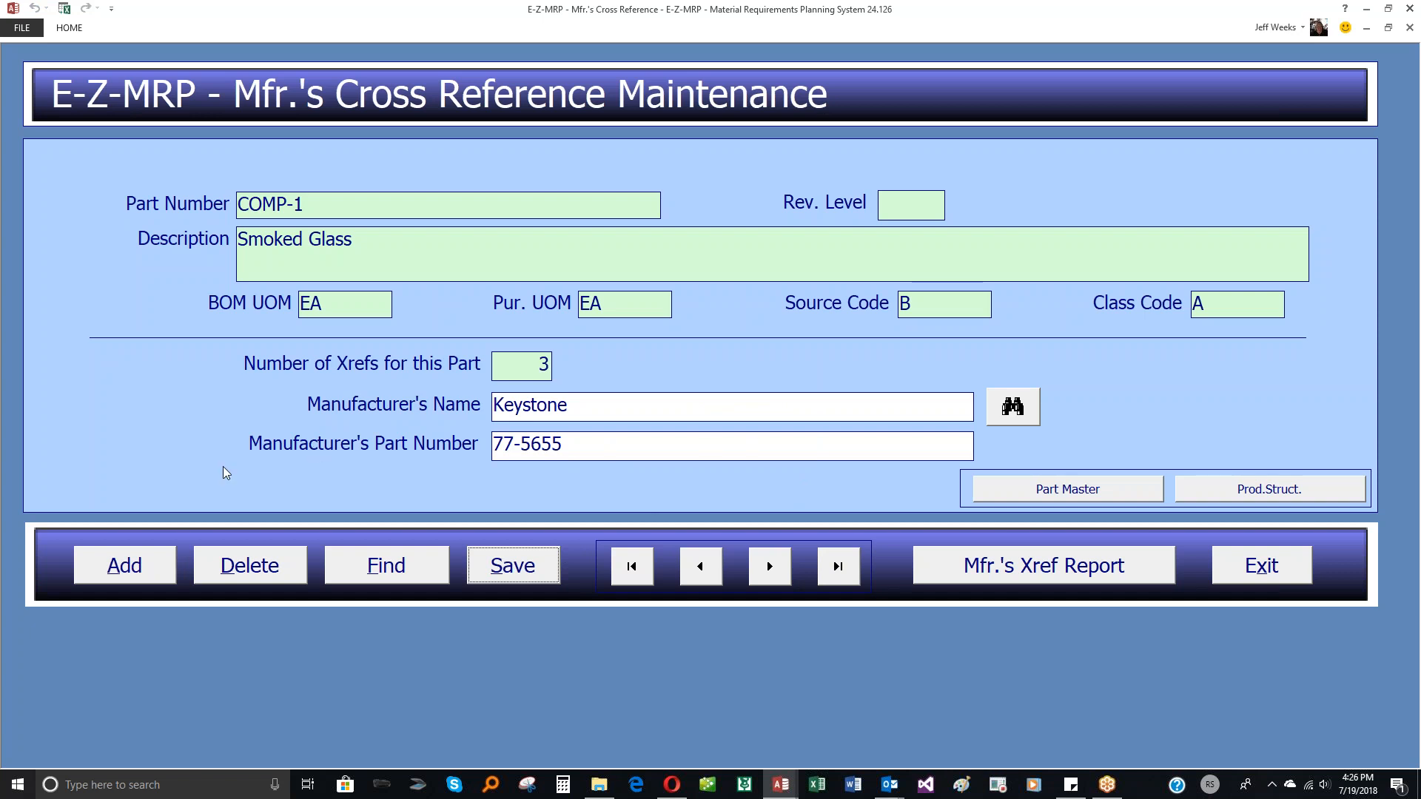
# Add and save a cross reference for COMP-1 with new manufacturer Acme Warehouse 2 and manufacturer's part number 55-777.
pyautogui.click(150, 568)
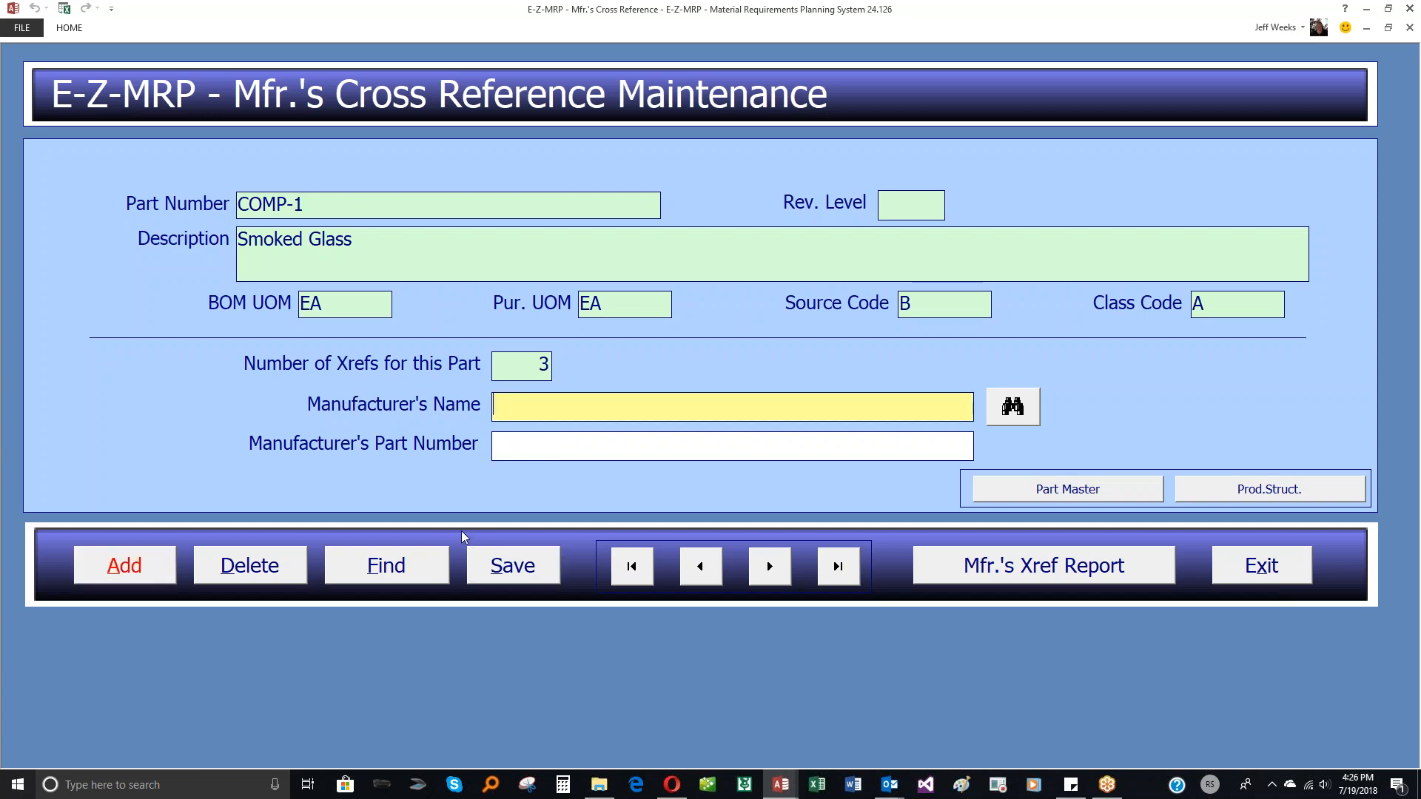
pyautogui.write('A')
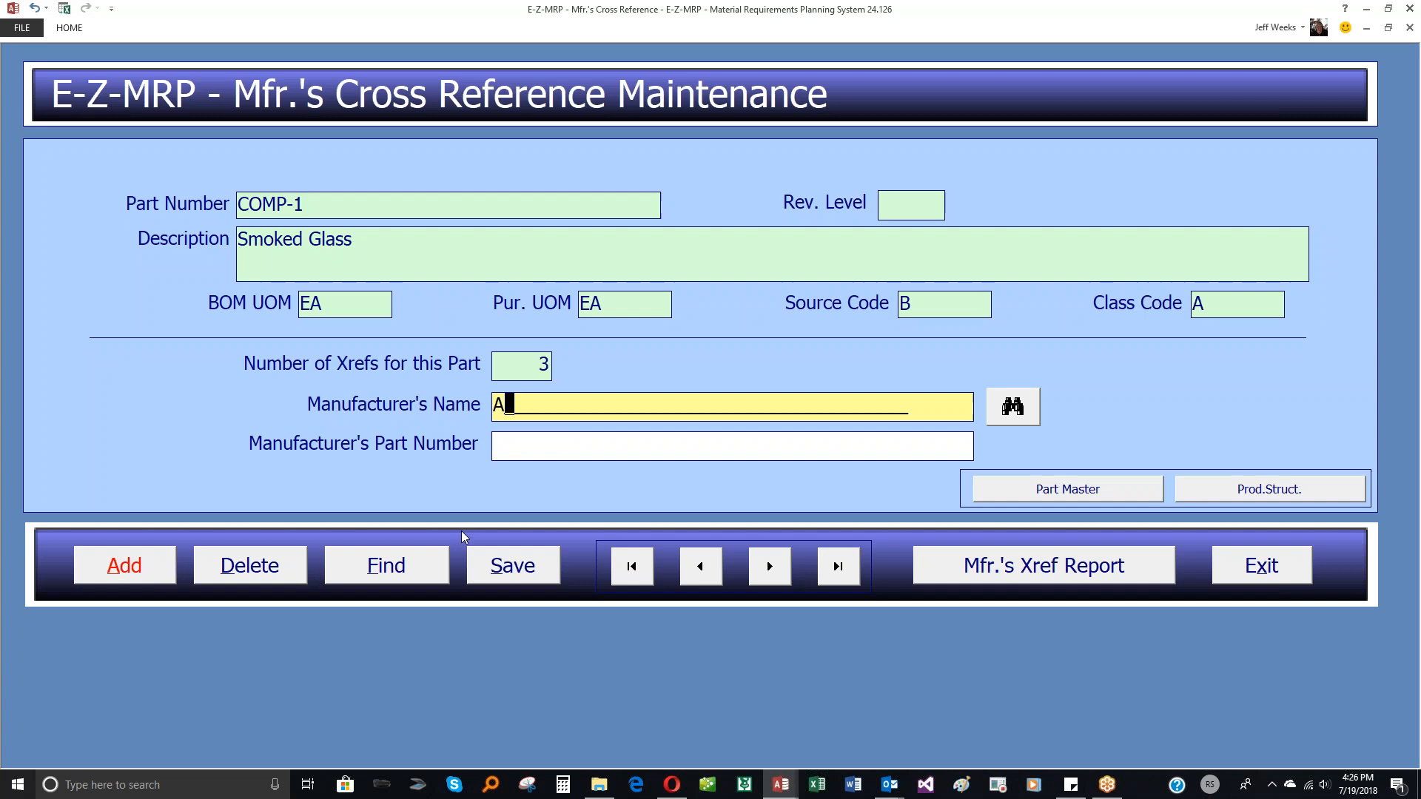
pyautogui.write('cme Warehous')
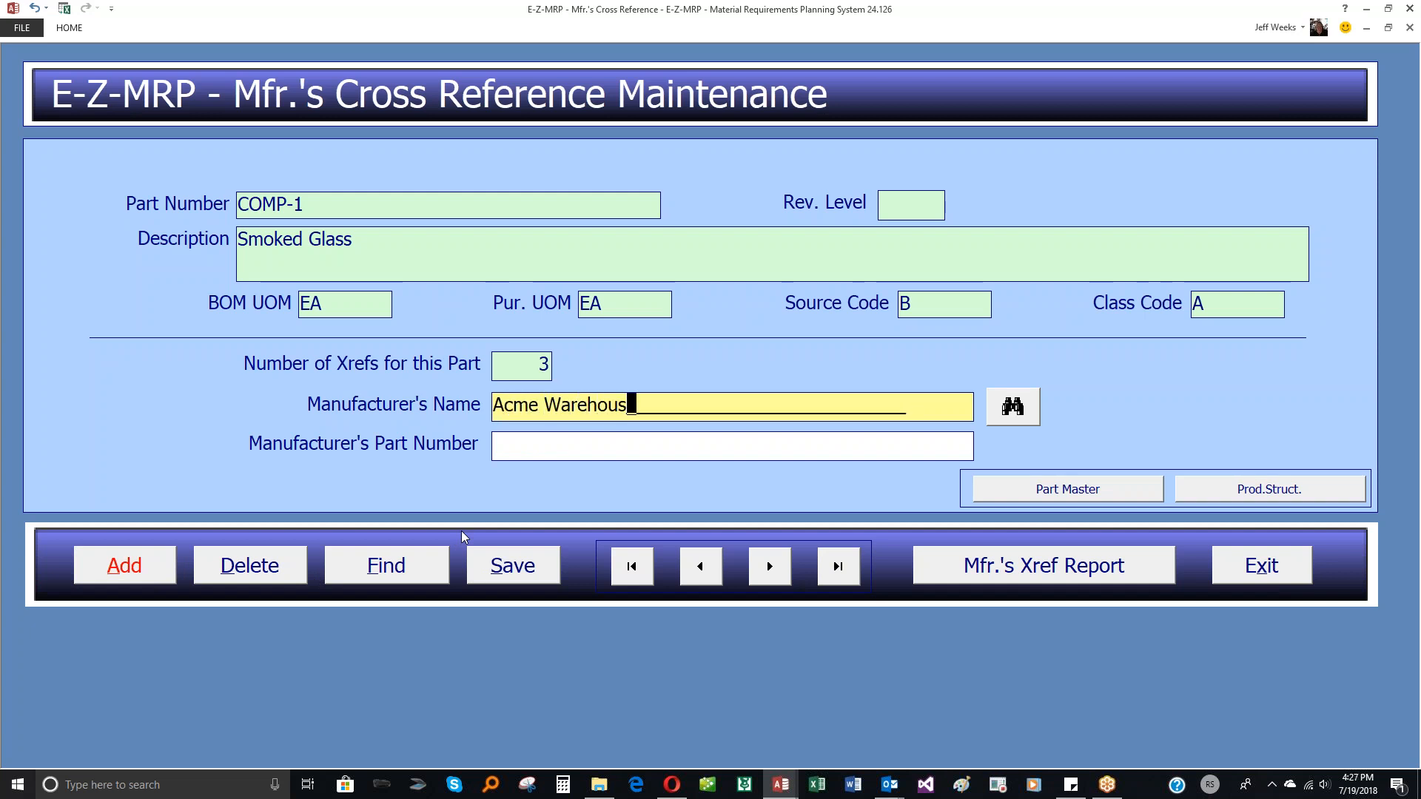
pyautogui.write('e 2')
pyautogui.click(503, 447)
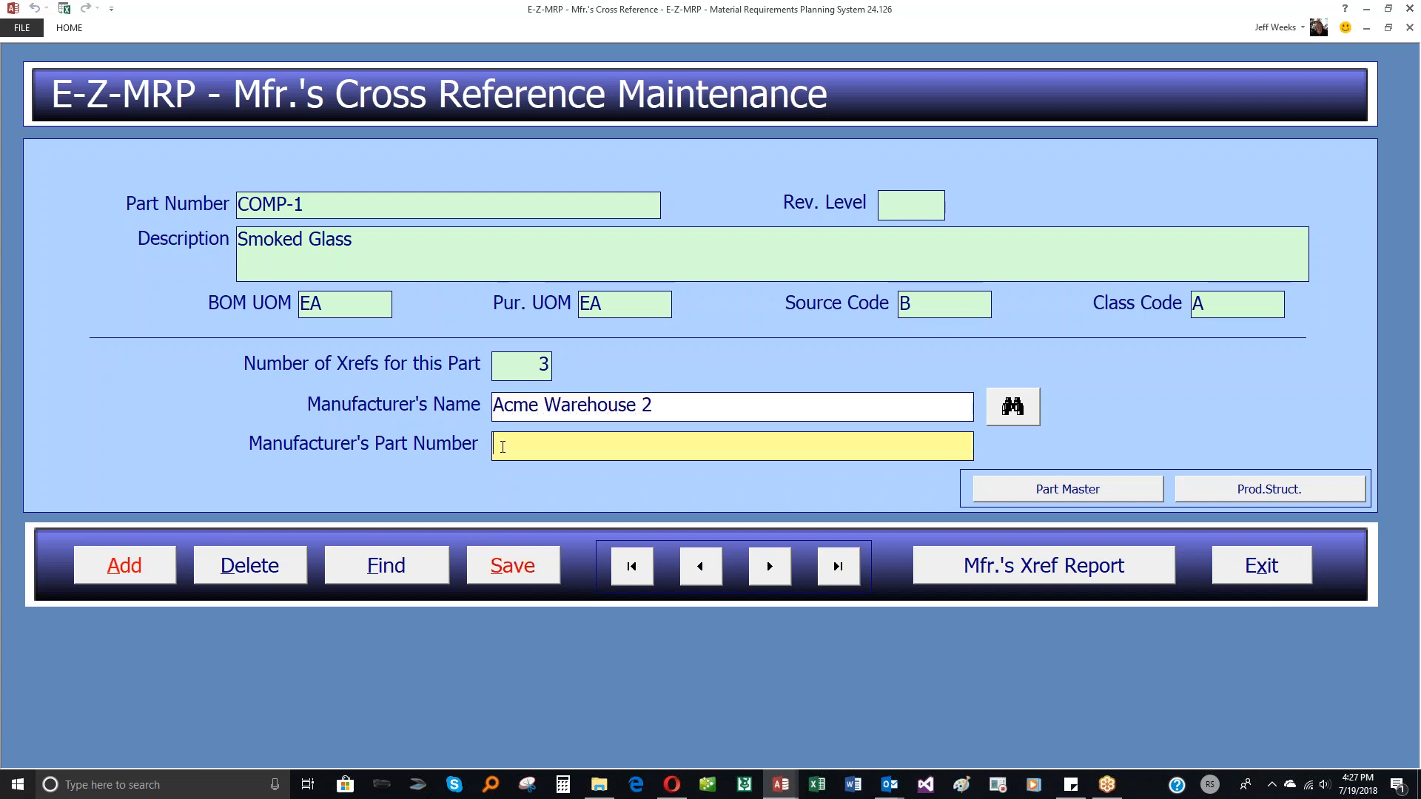
pyautogui.write('55')
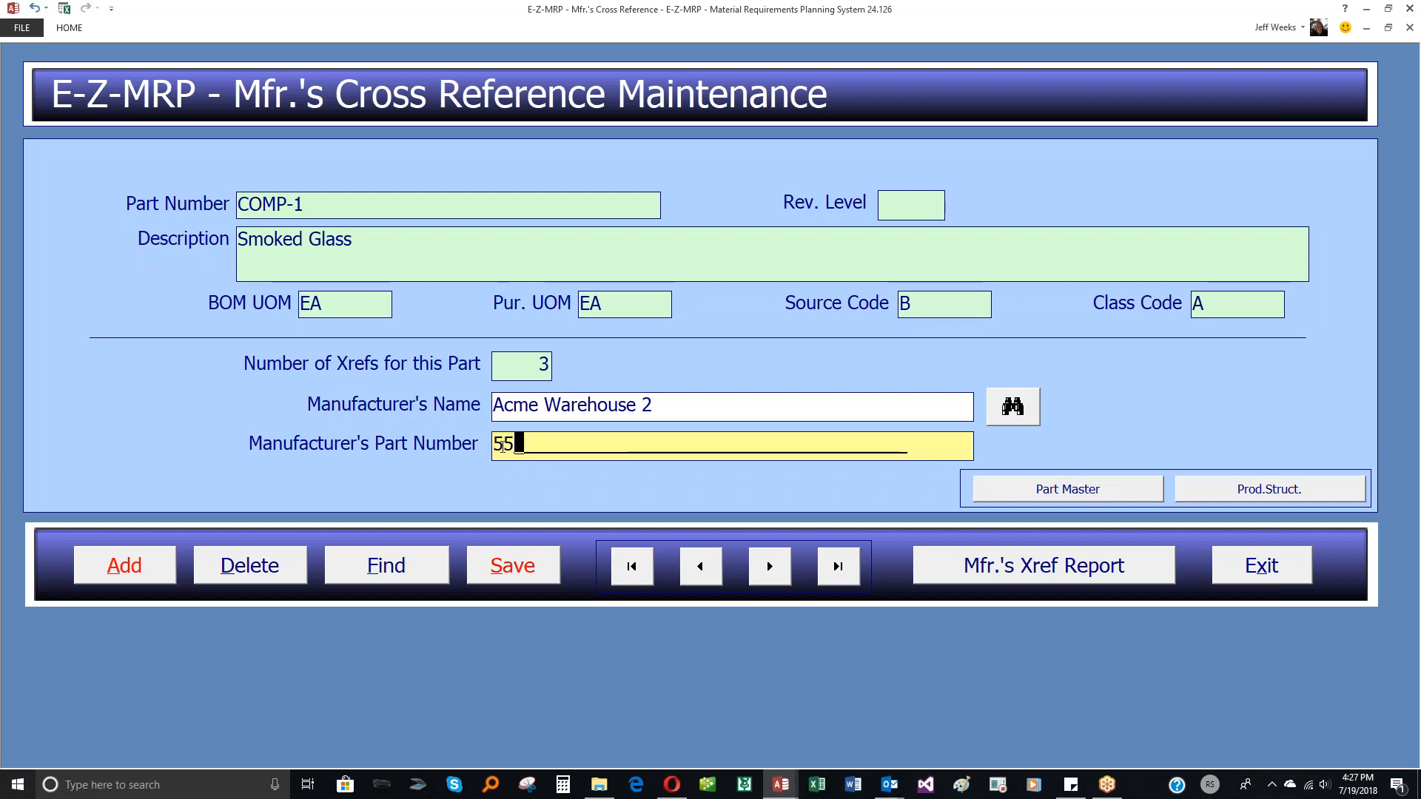
pyautogui.write('-777')
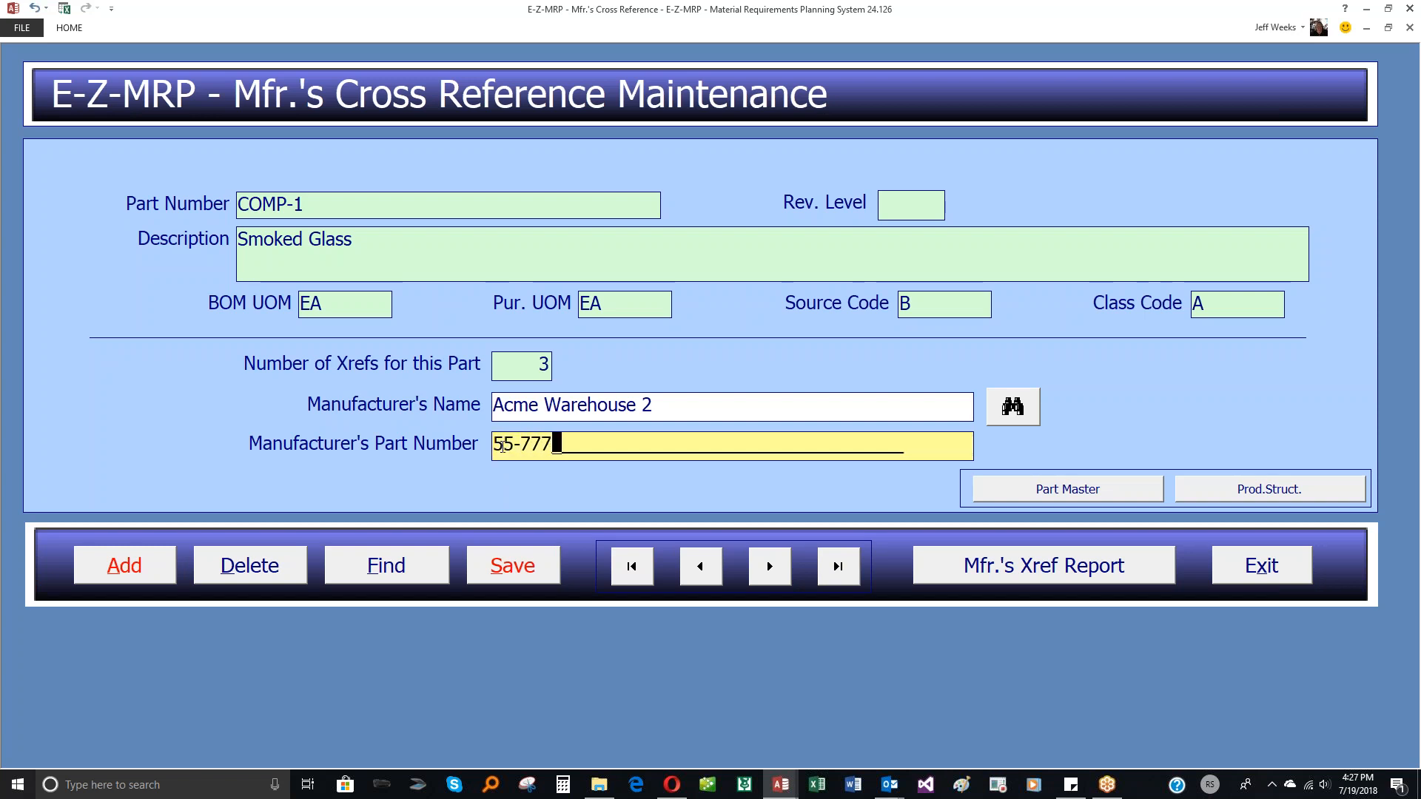
pyautogui.click(533, 575)
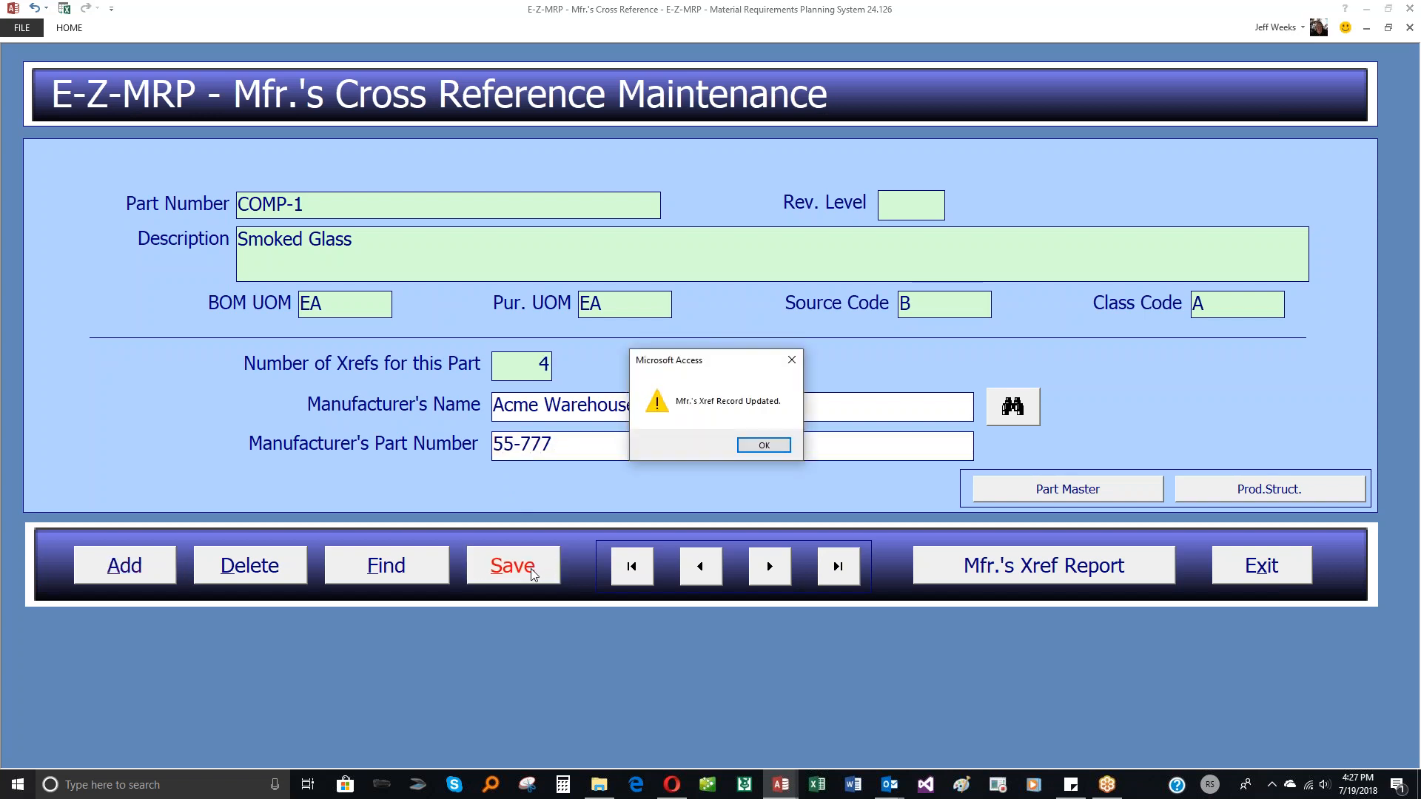
pyautogui.click(765, 446)
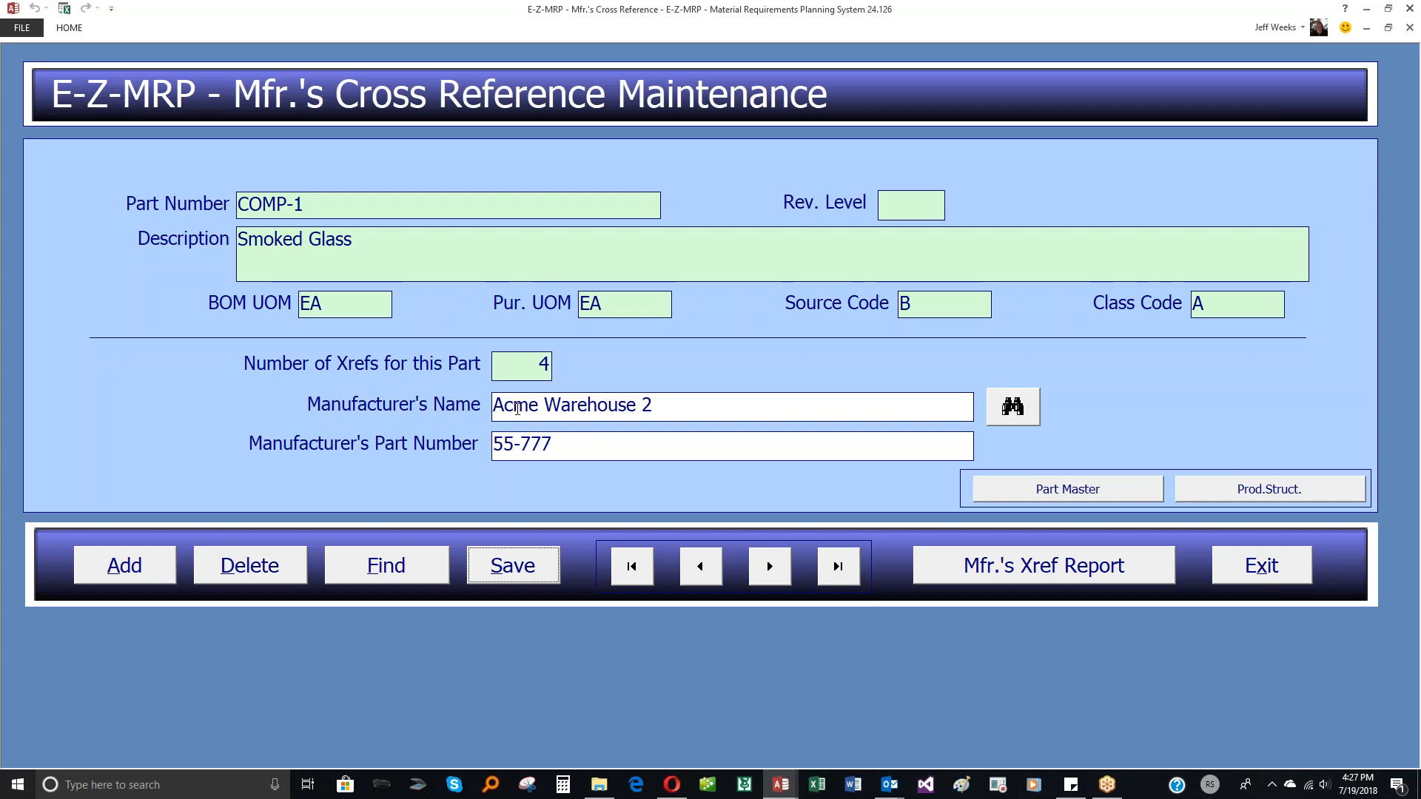
# Browse forward and backward through all manufacturer cross references of COMP-1, ending on the Acme Warehouse 2 record.
pyautogui.click(714, 565)
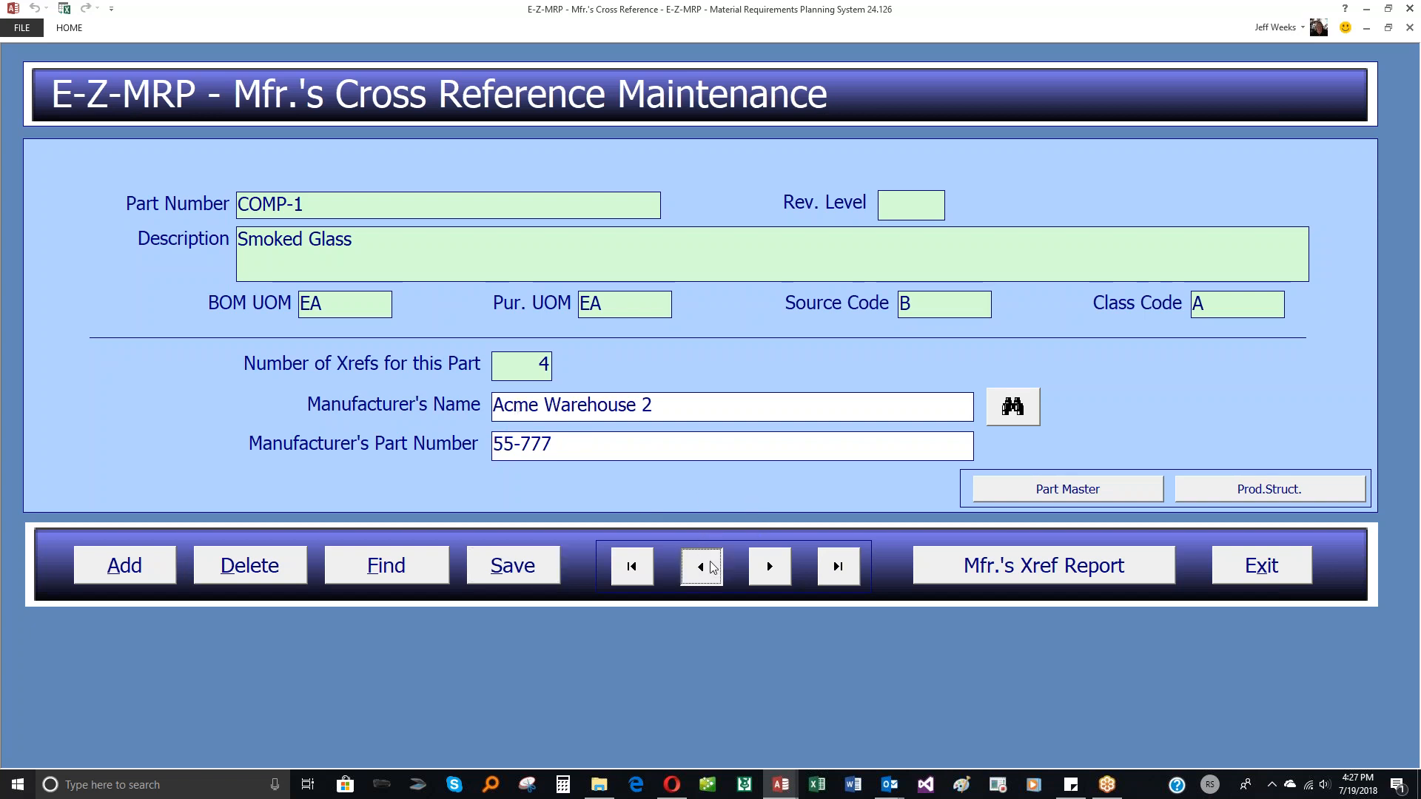
pyautogui.click(767, 570)
pyautogui.click(772, 571)
pyautogui.click(776, 574)
pyautogui.click(774, 574)
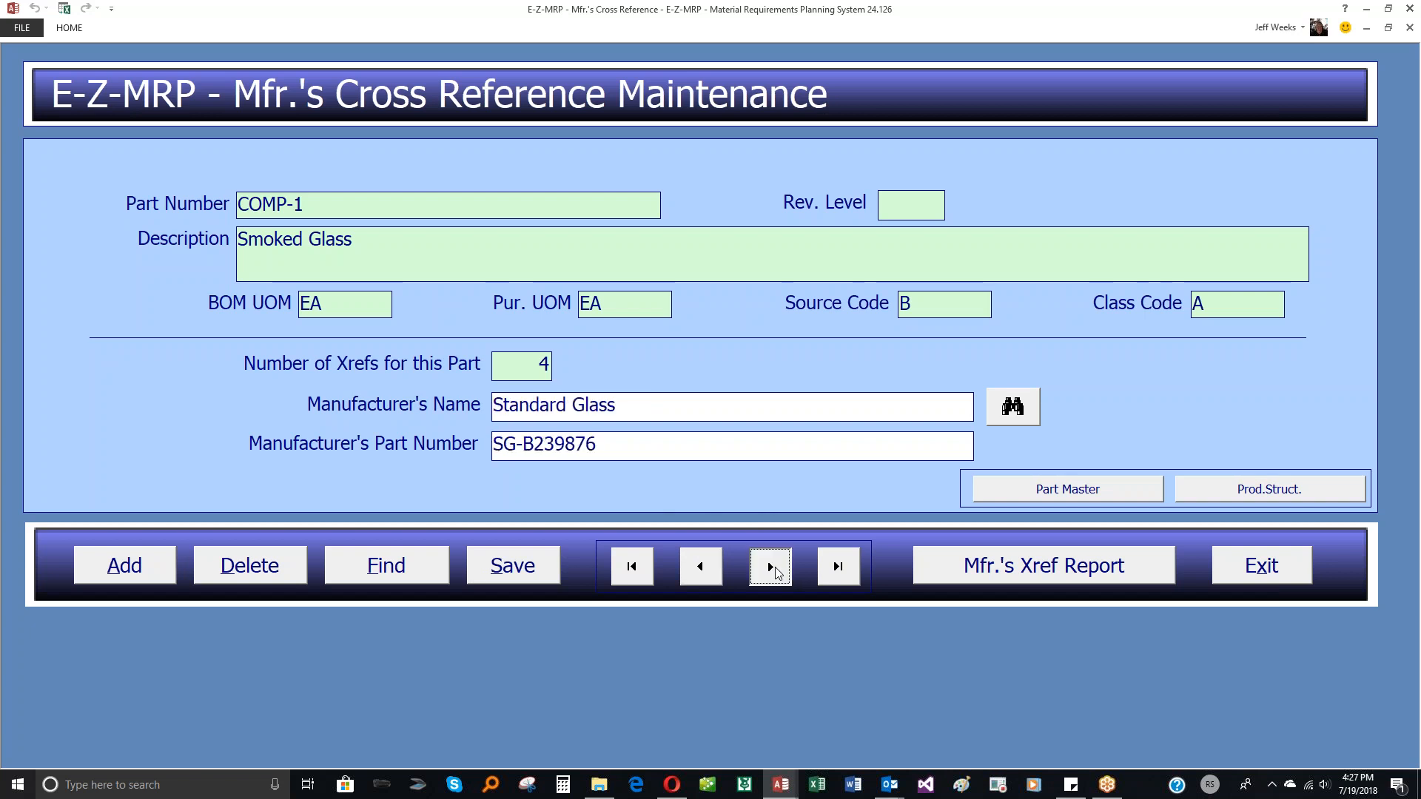
pyautogui.click(710, 569)
pyautogui.click(709, 567)
pyautogui.click(708, 567)
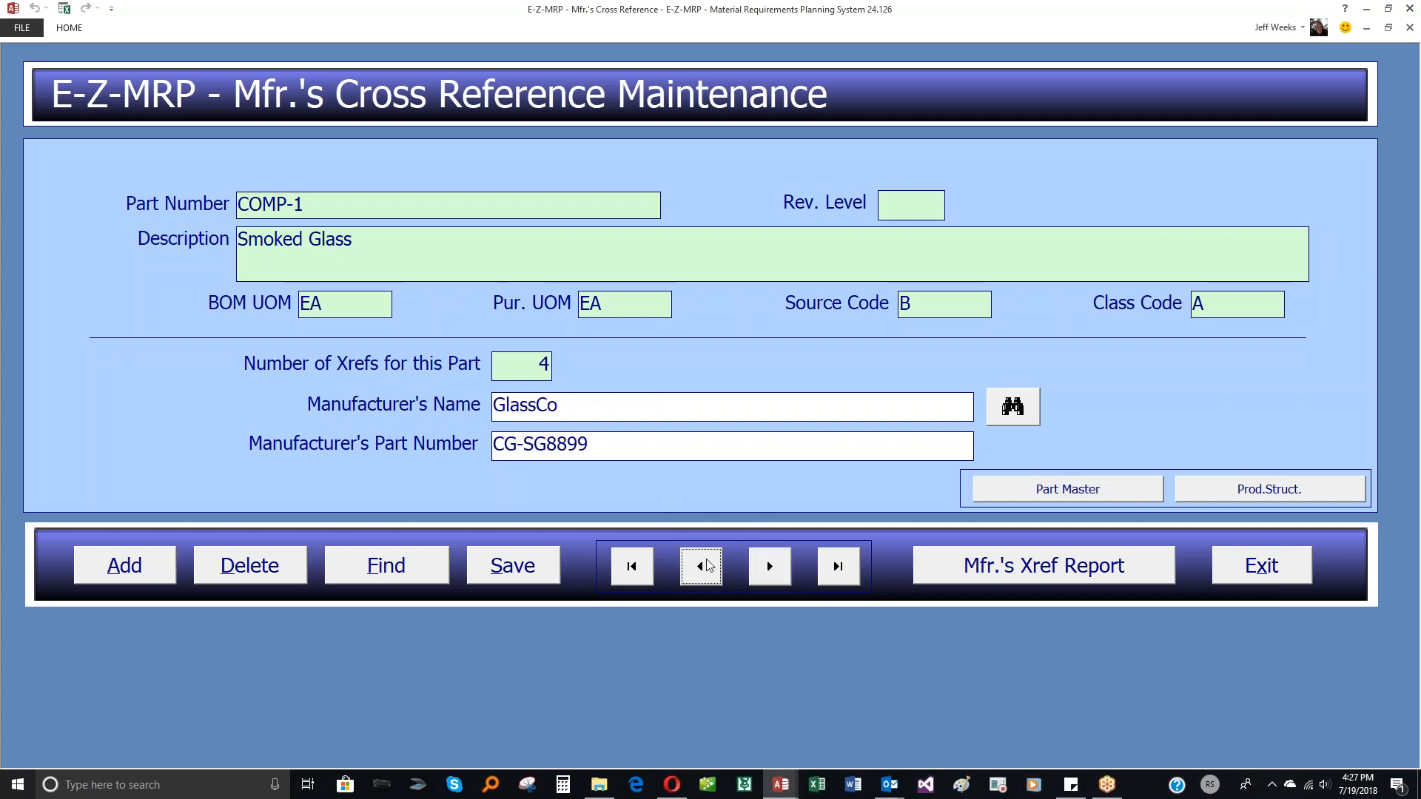
pyautogui.click(704, 564)
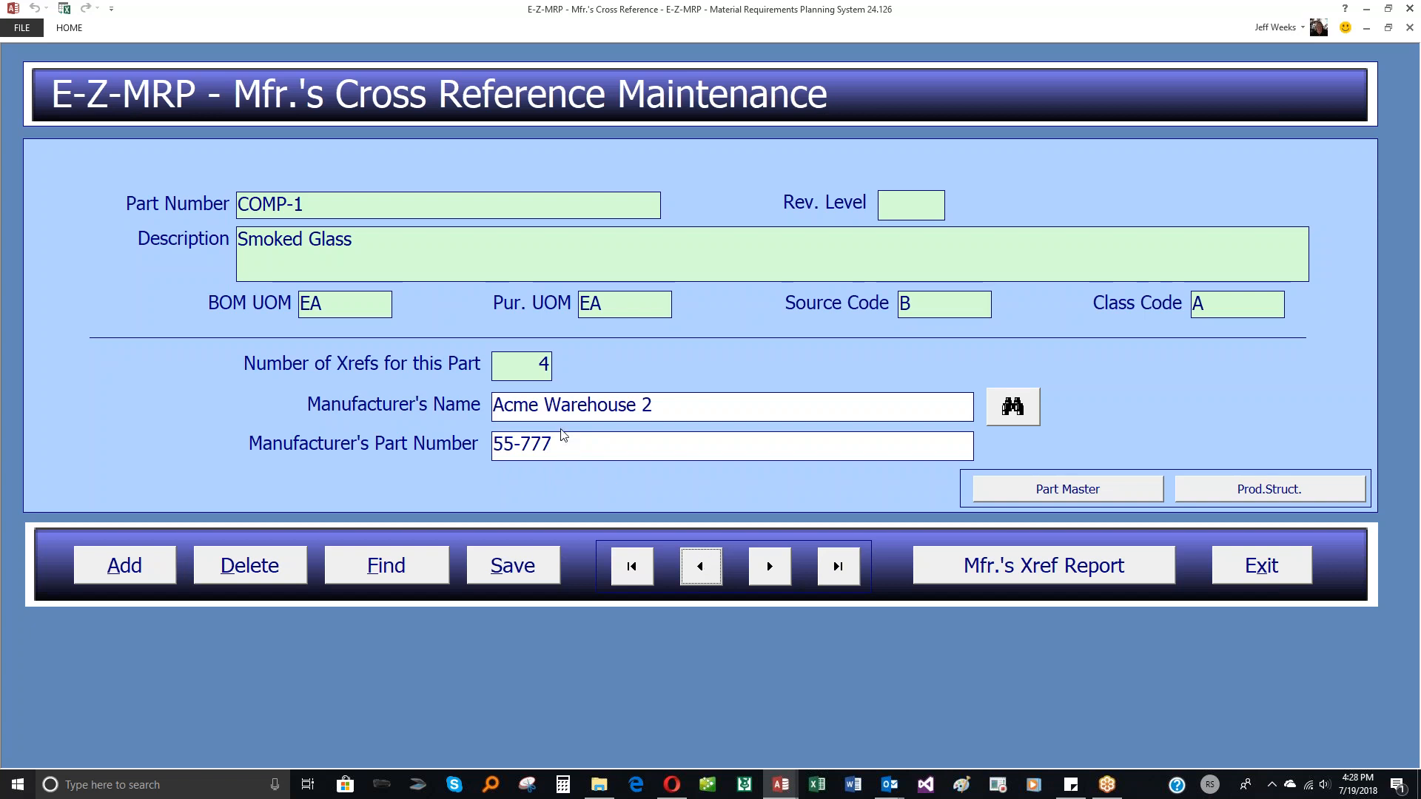
# Delete the Acme Warehouse 2 cross reference from COMP-1.
pyautogui.click(240, 572)
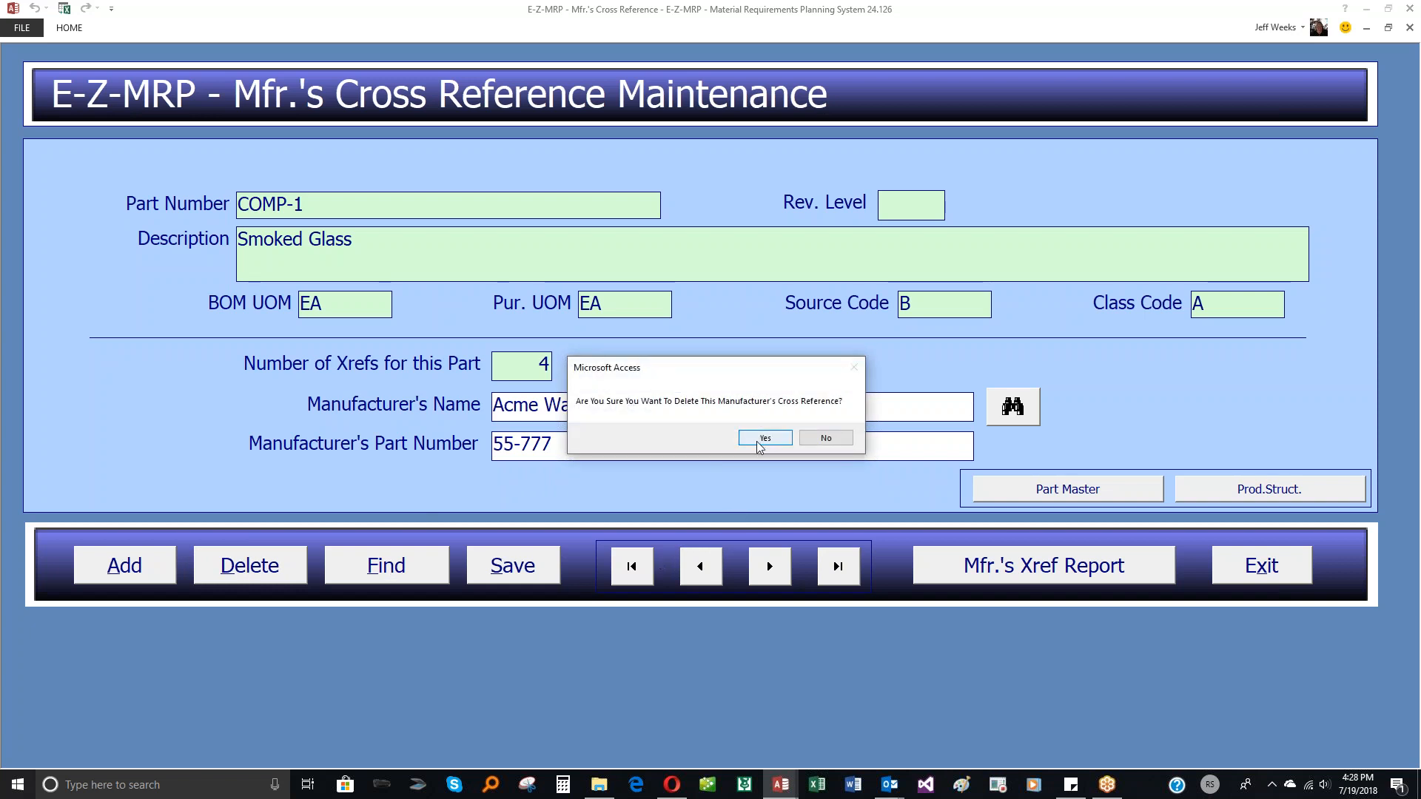
pyautogui.click(762, 439)
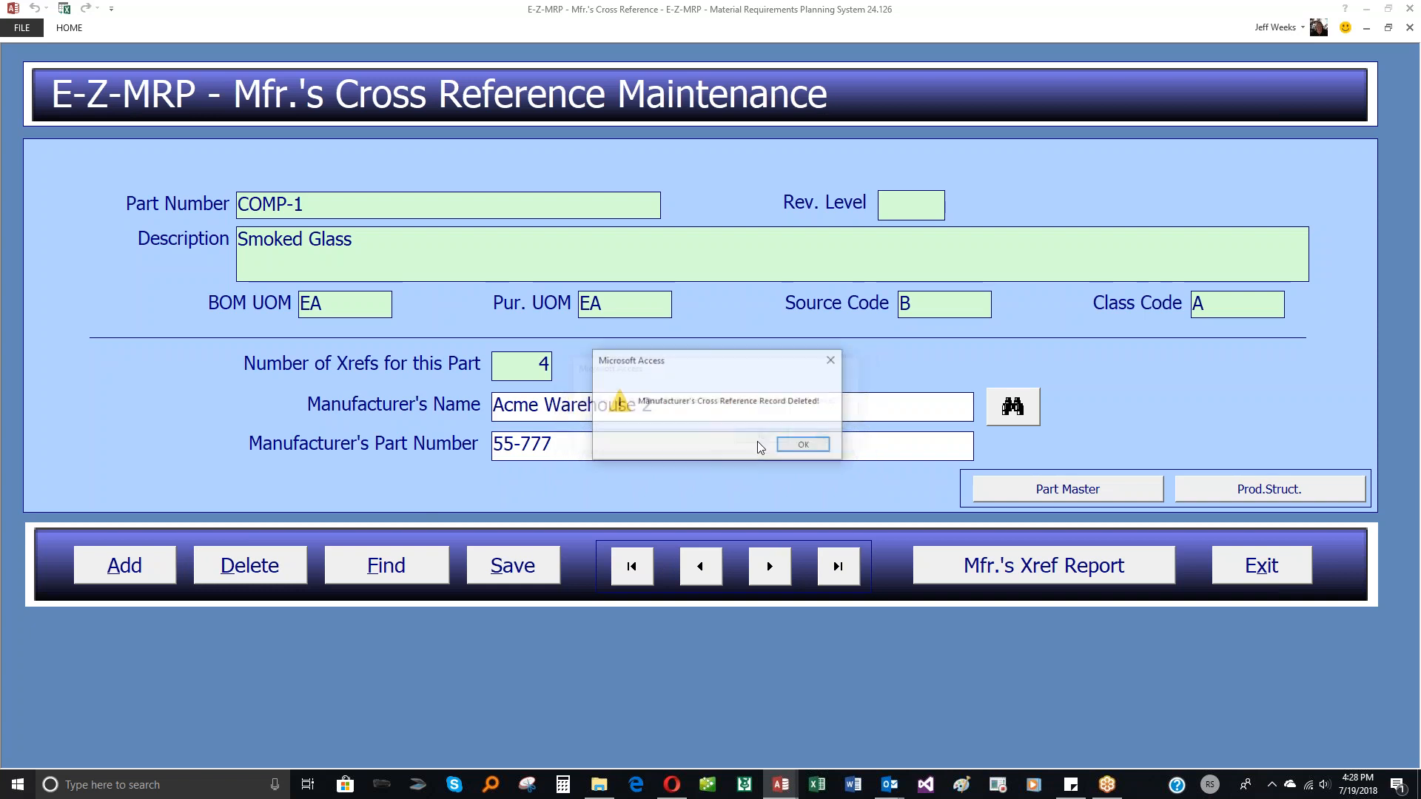
pyautogui.click(801, 444)
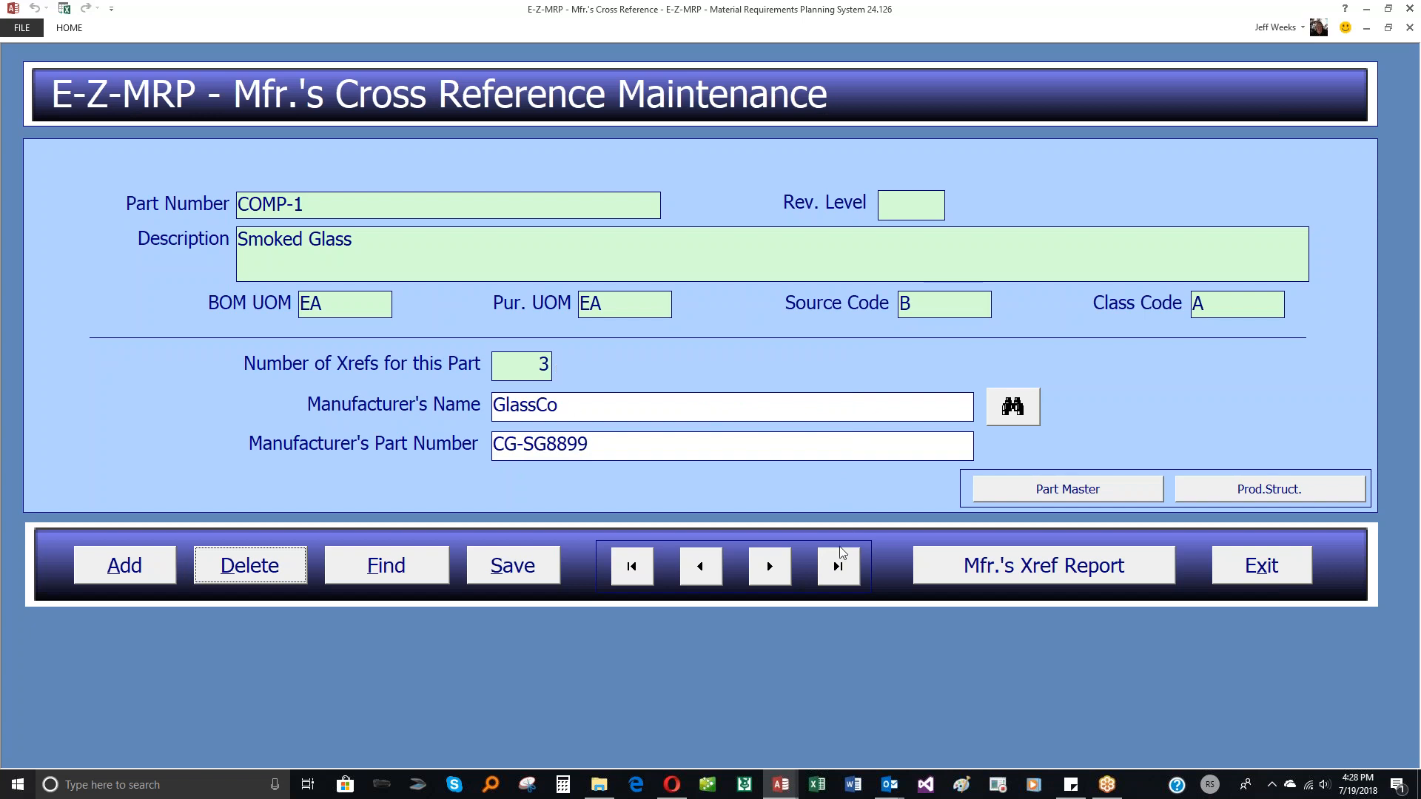
# Step through the remaining manufacturer cross references of COMP-1 to check them.
pyautogui.click(761, 572)
pyautogui.click(770, 567)
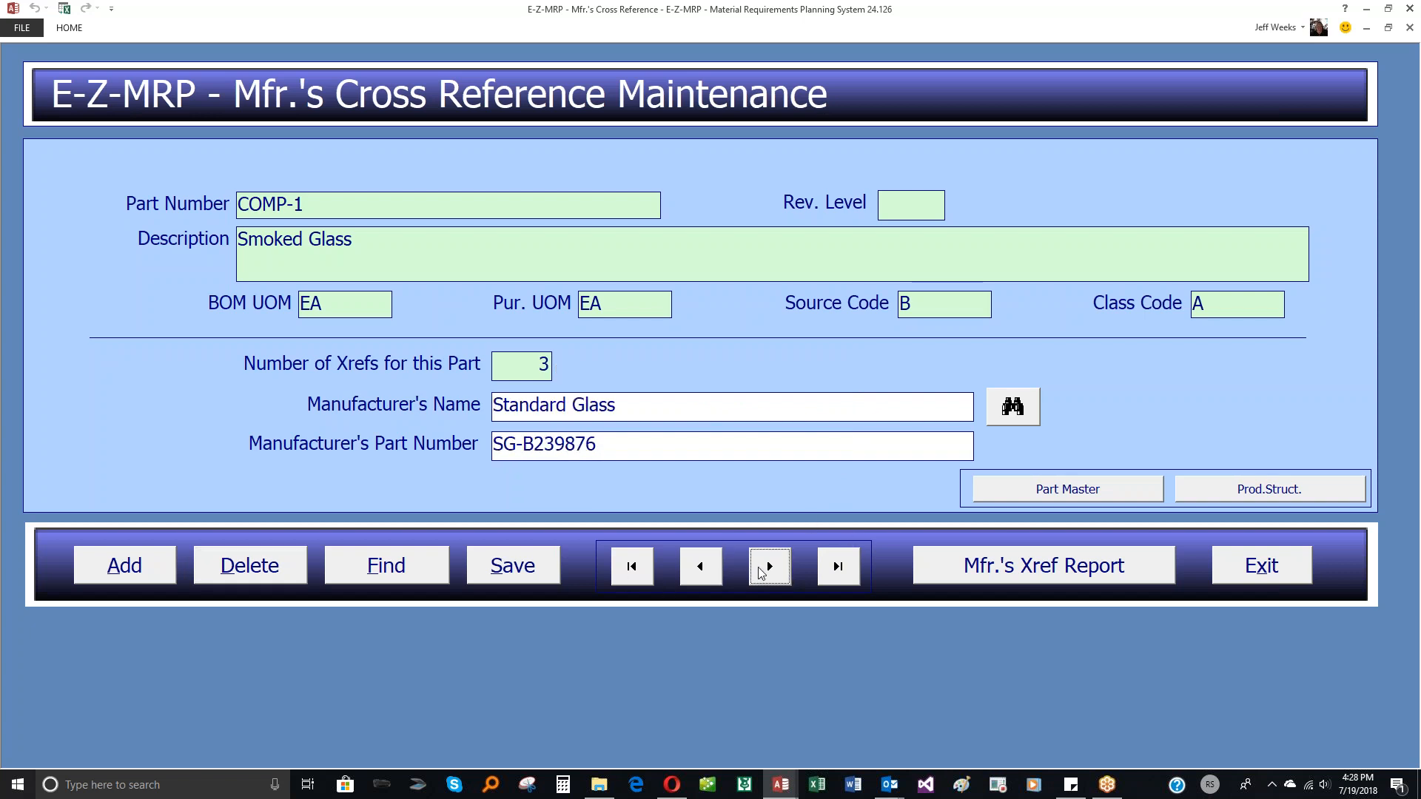
pyautogui.click(703, 565)
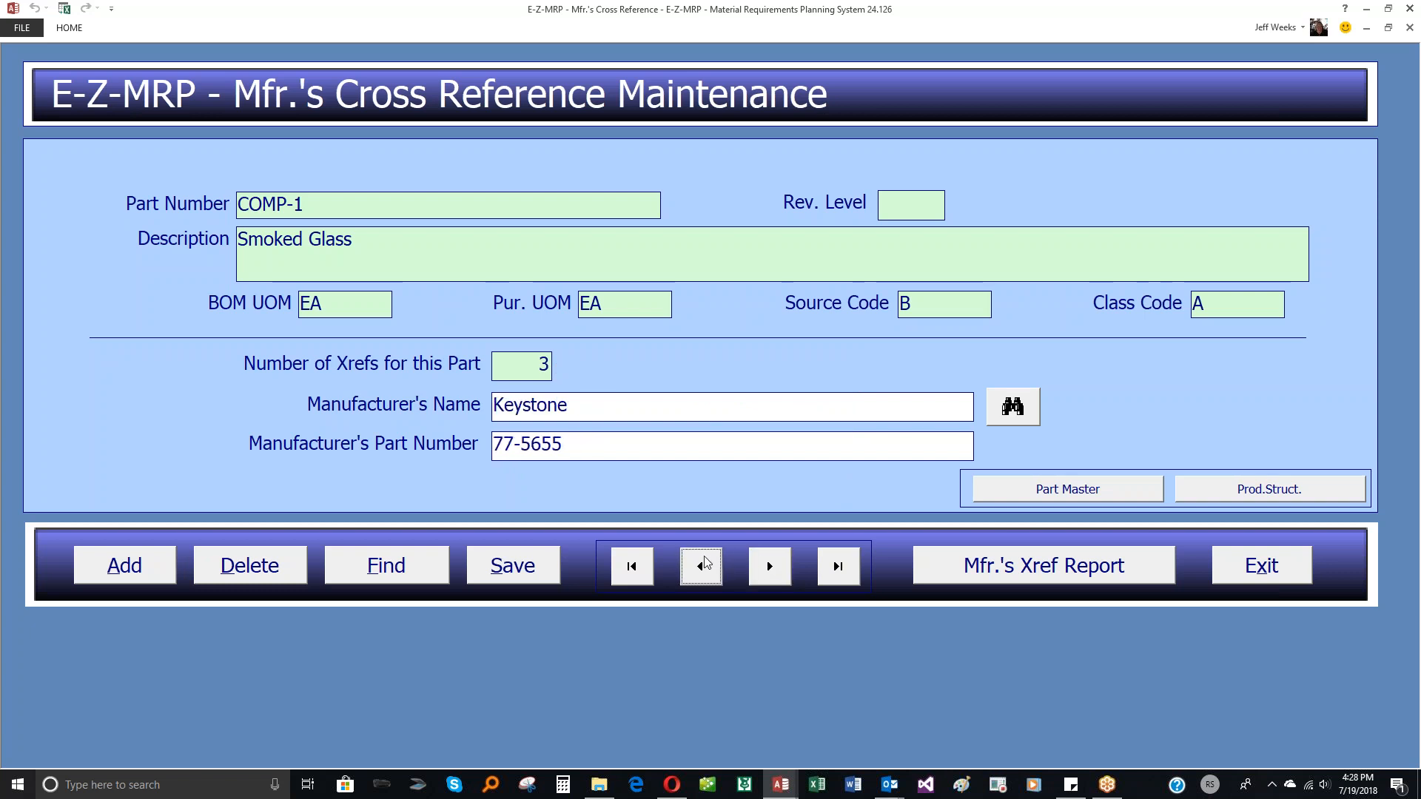
pyautogui.click(765, 571)
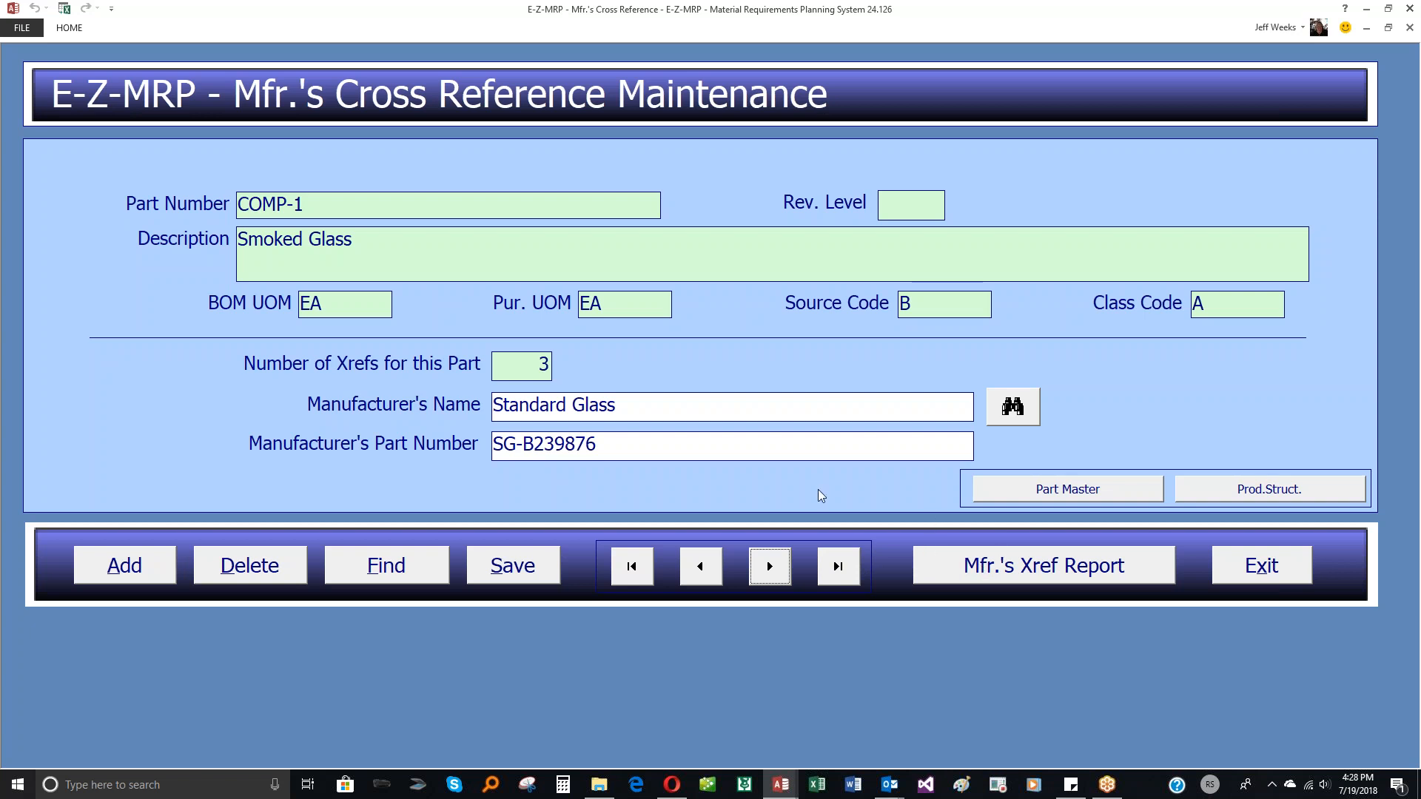
# Open the part master record from the cross reference form and switch it to part COMP-2.
pyautogui.click(1064, 496)
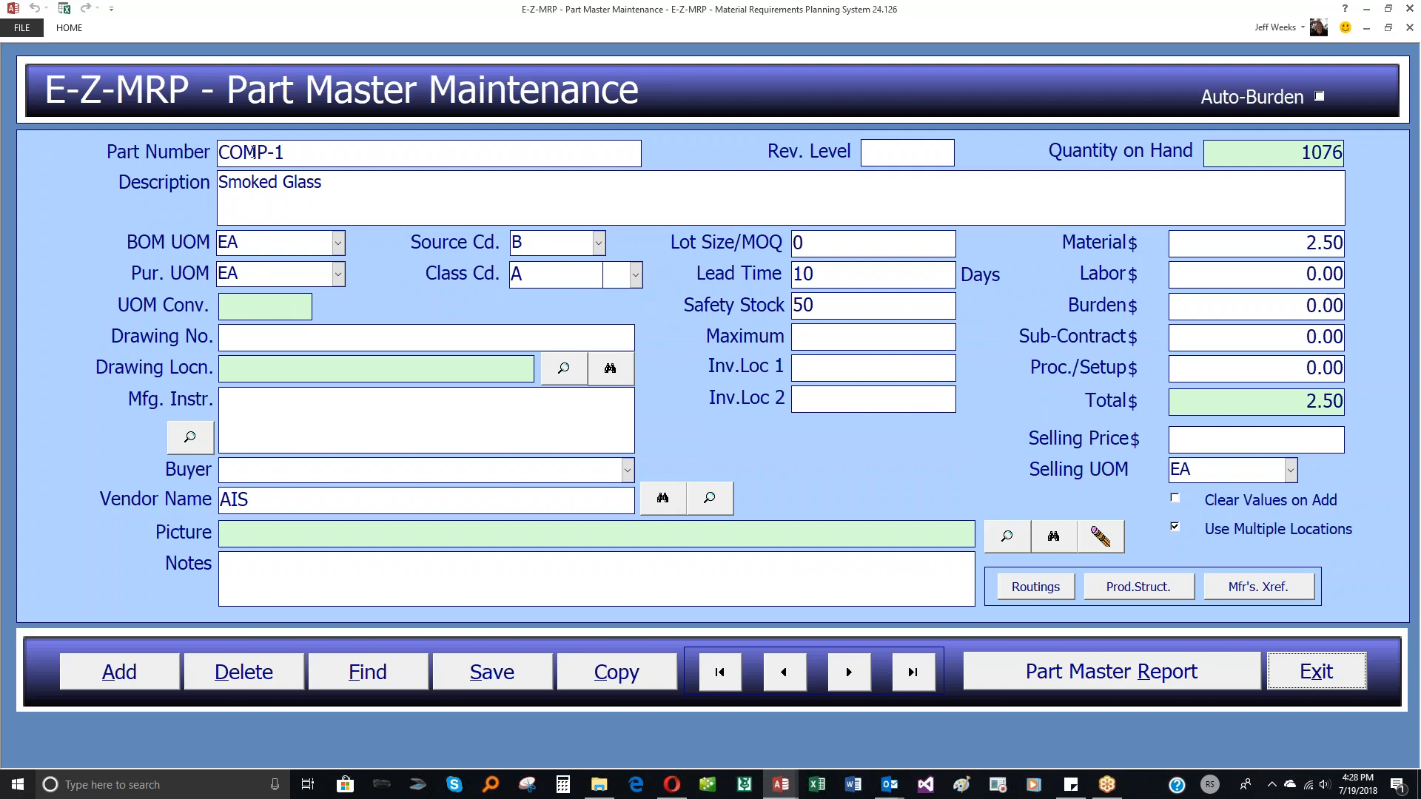
pyautogui.click(251, 153)
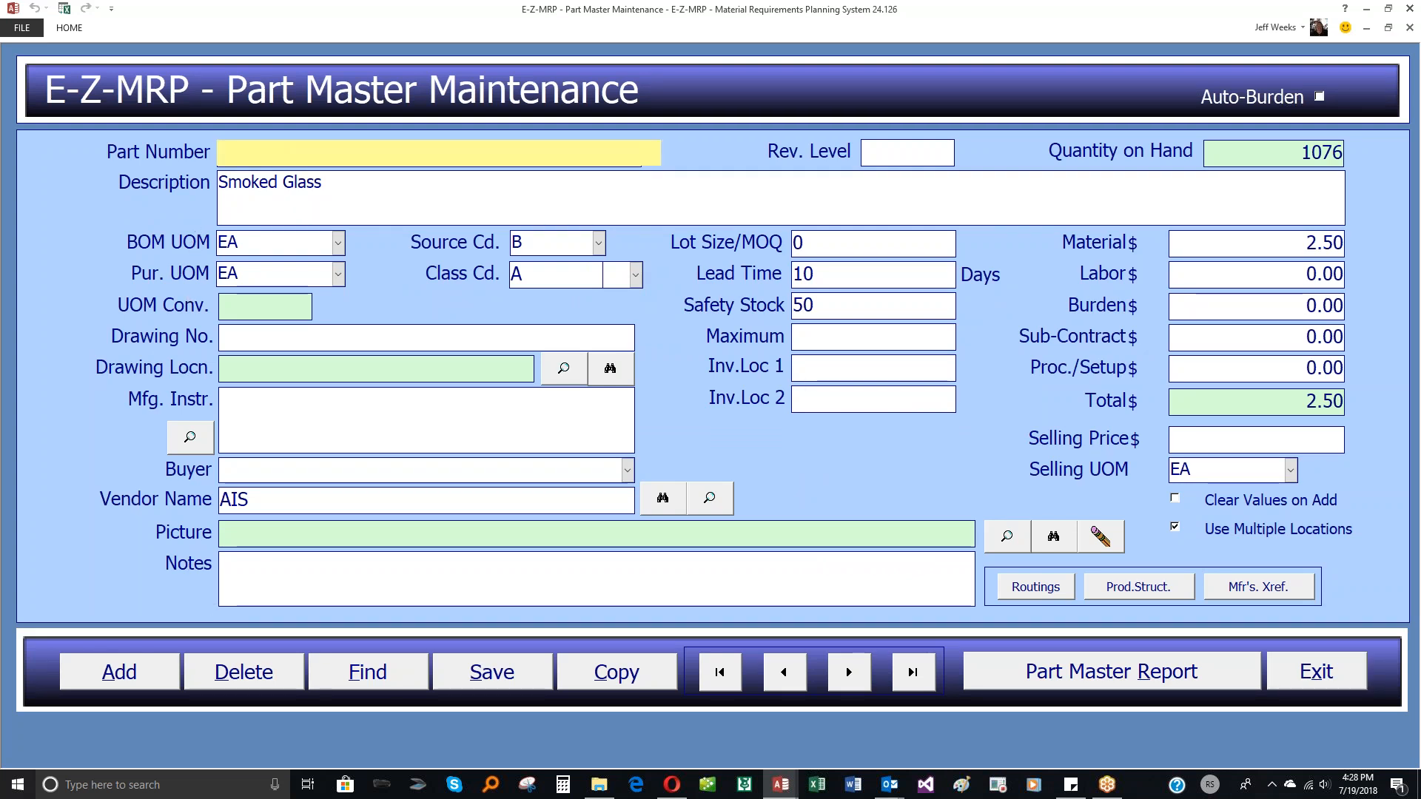
pyautogui.click(254, 201)
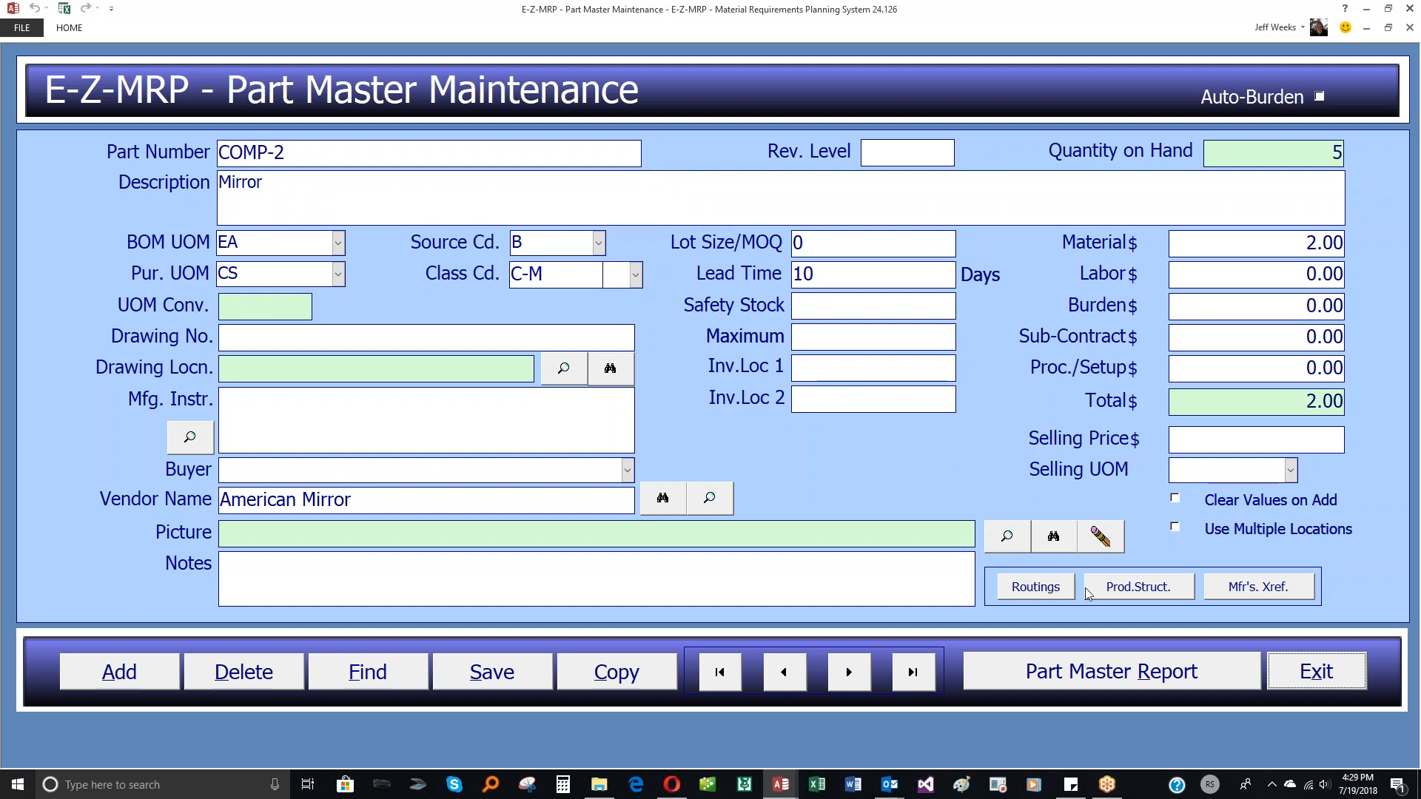
# Open COMP-2's manufacturer cross references from its part master and preview the cross reference report sorted by your part number.
pyautogui.click(1267, 595)
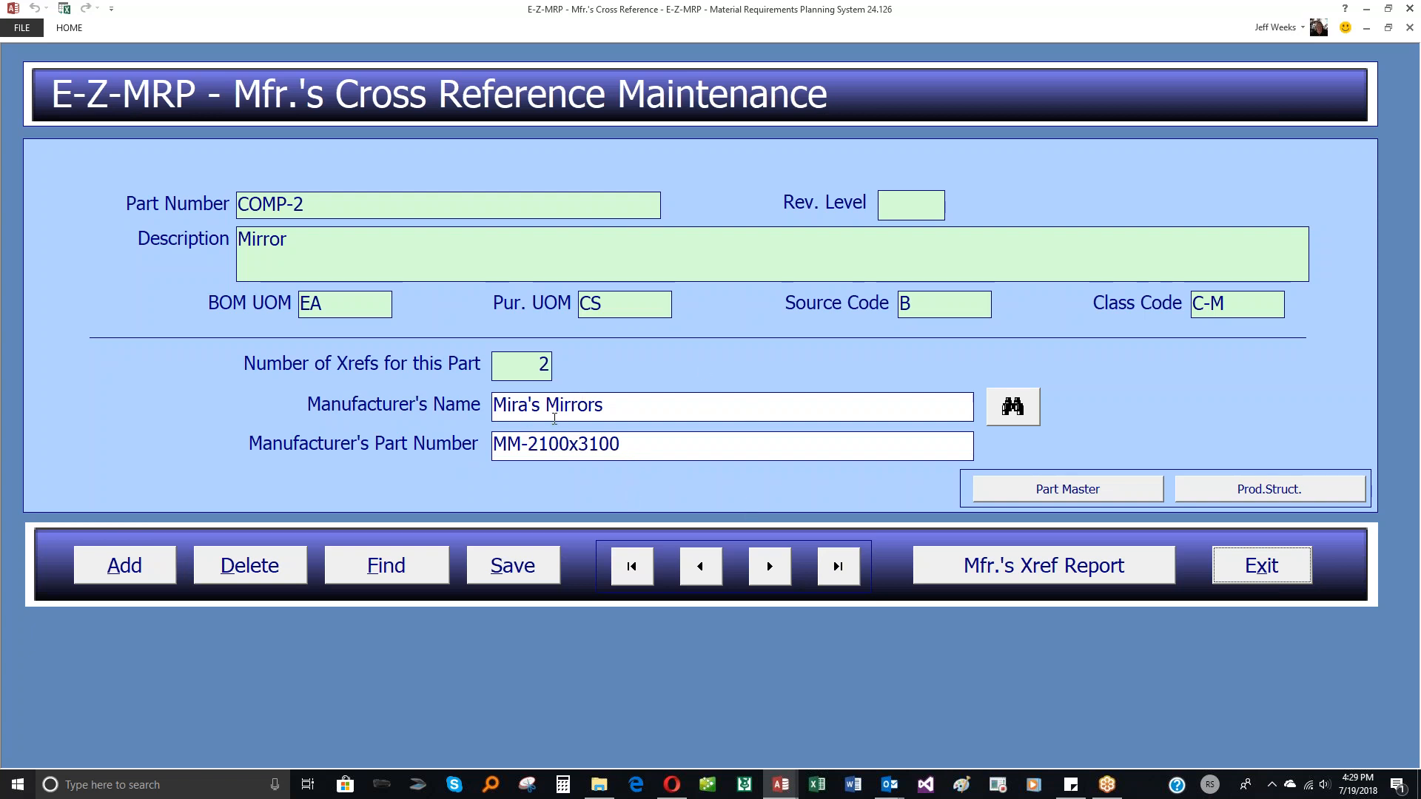
pyautogui.click(1013, 569)
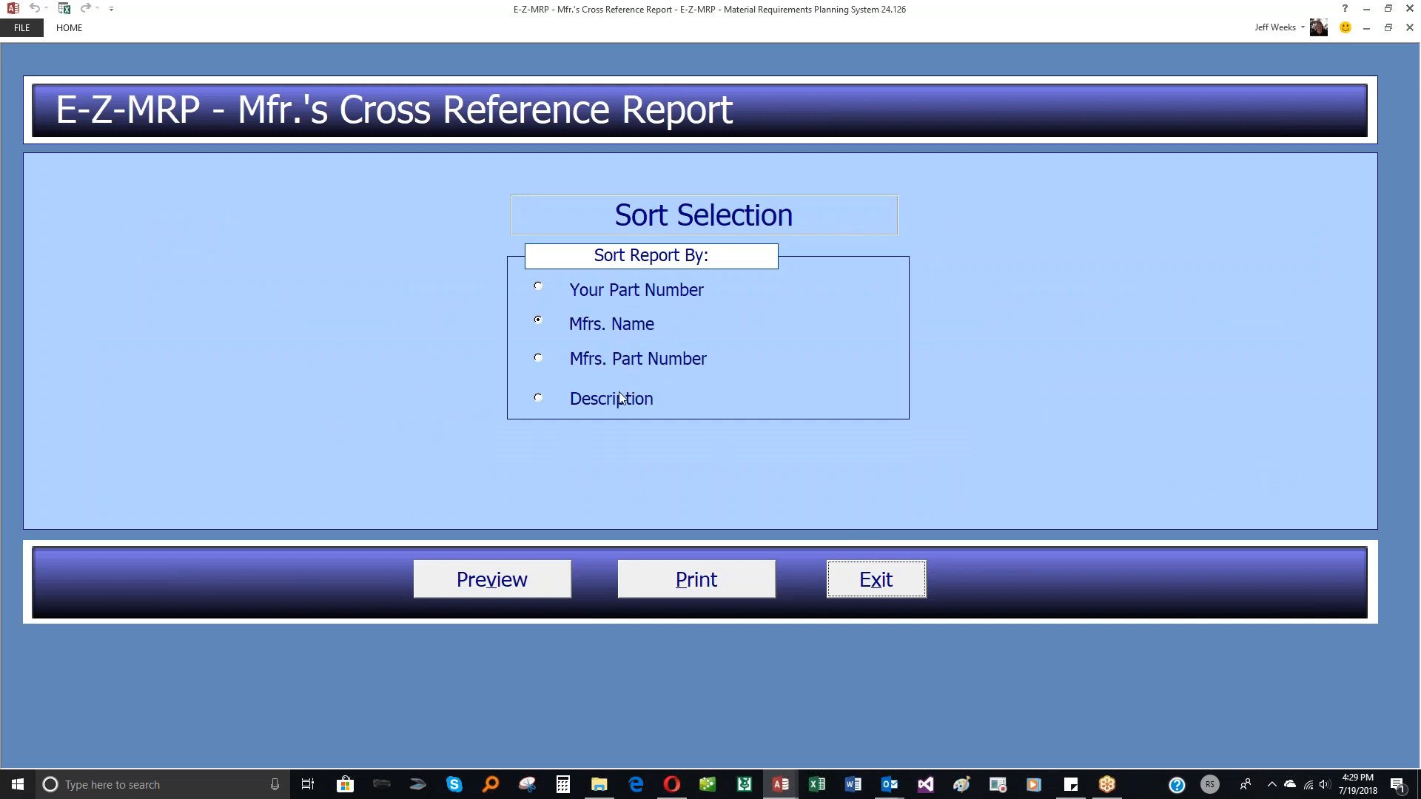
pyautogui.click(538, 287)
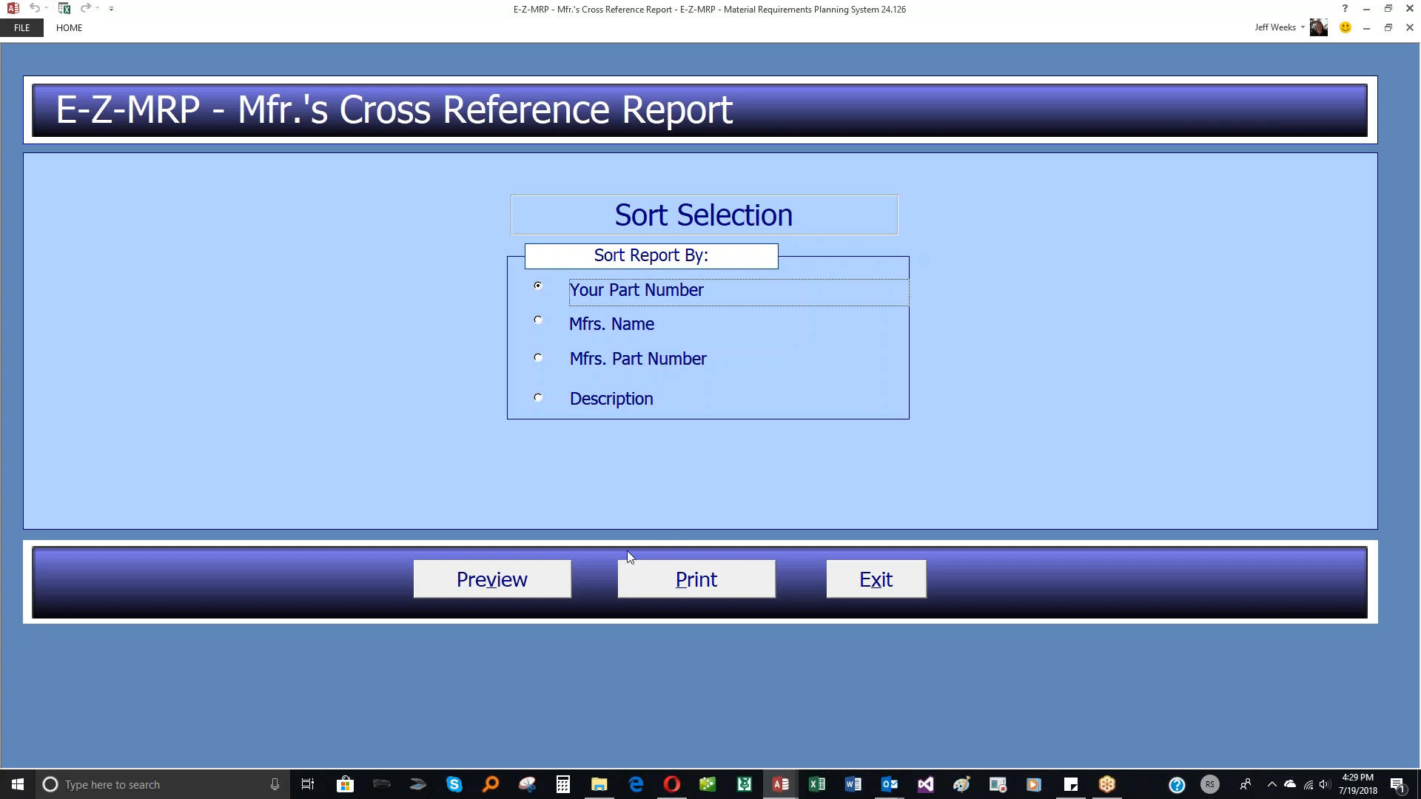
pyautogui.click(536, 591)
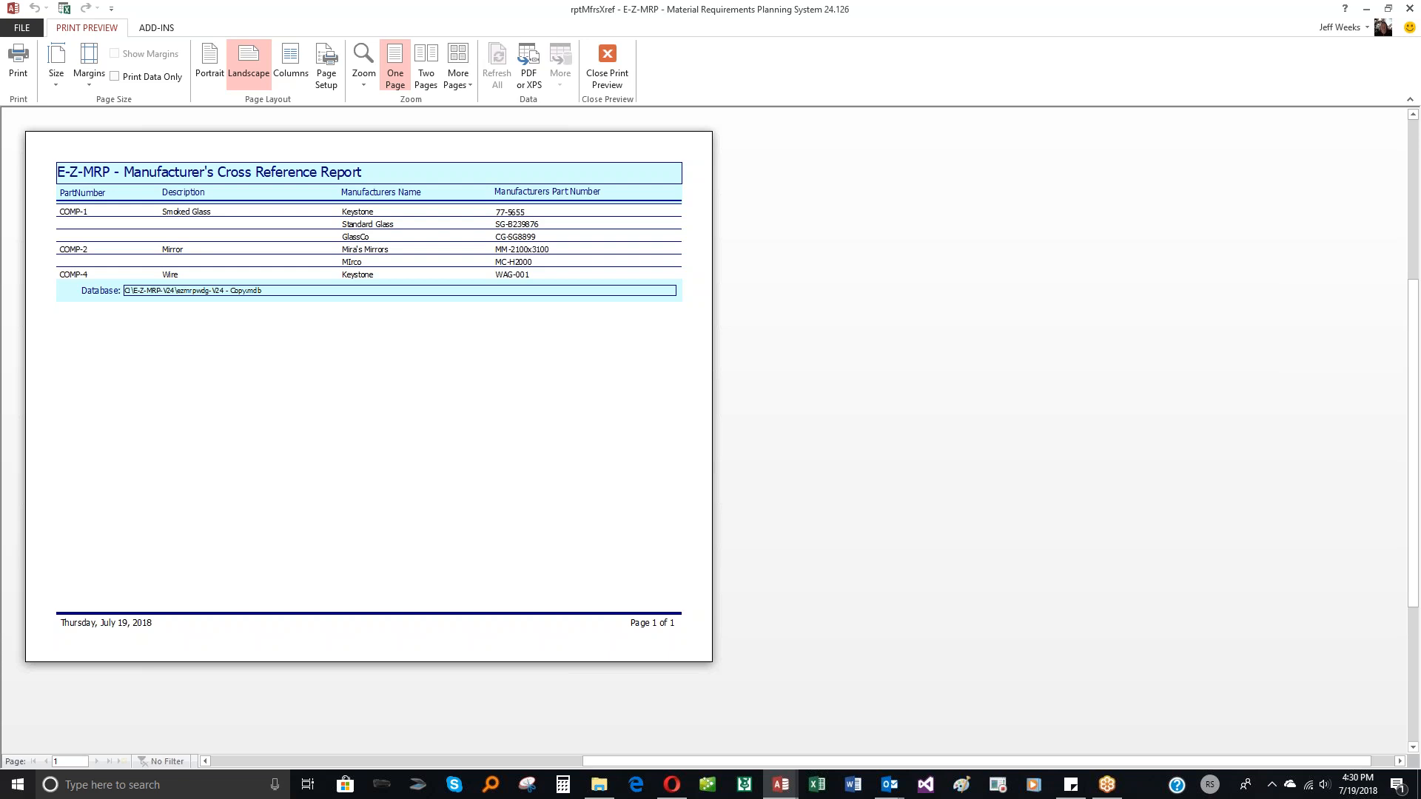
pyautogui.click(607, 65)
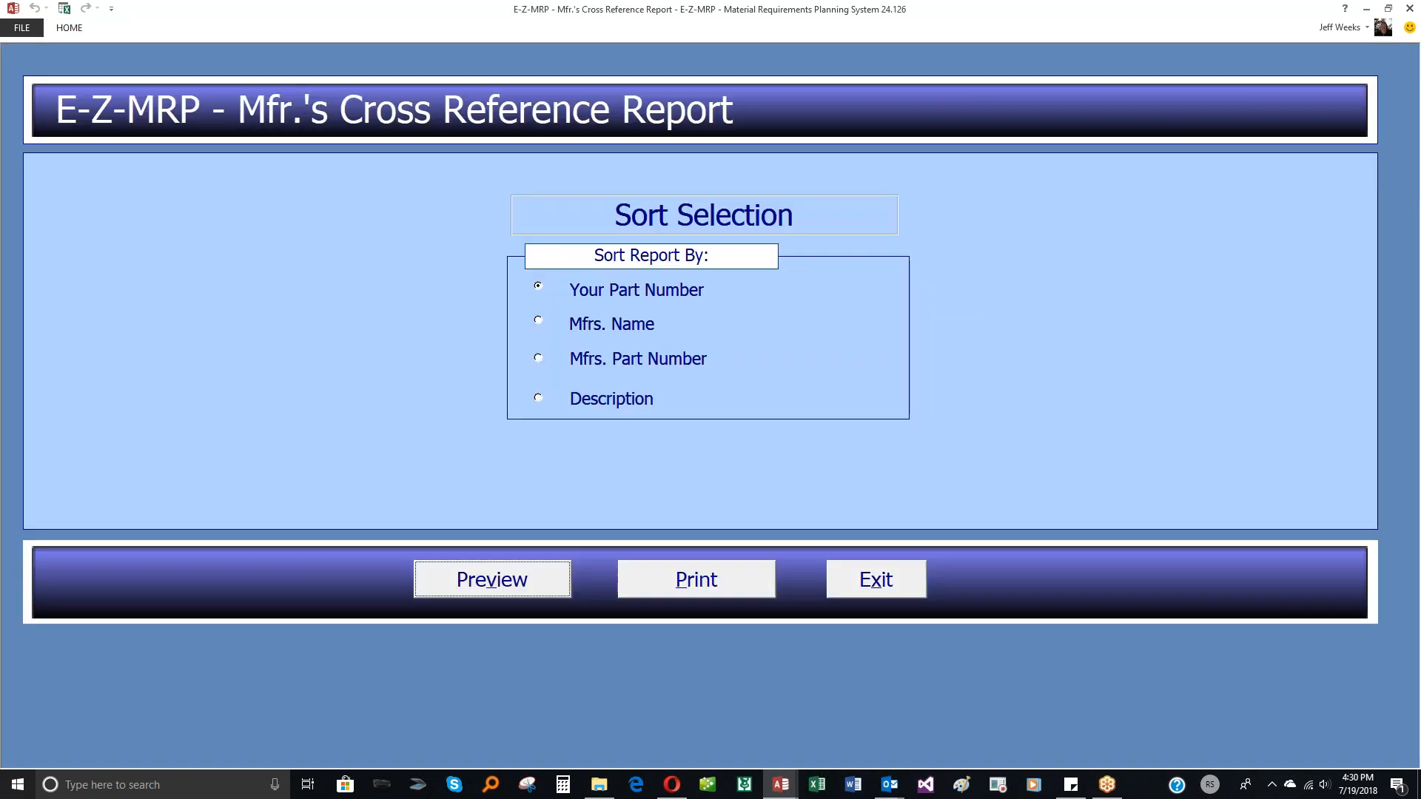
pyautogui.click(857, 587)
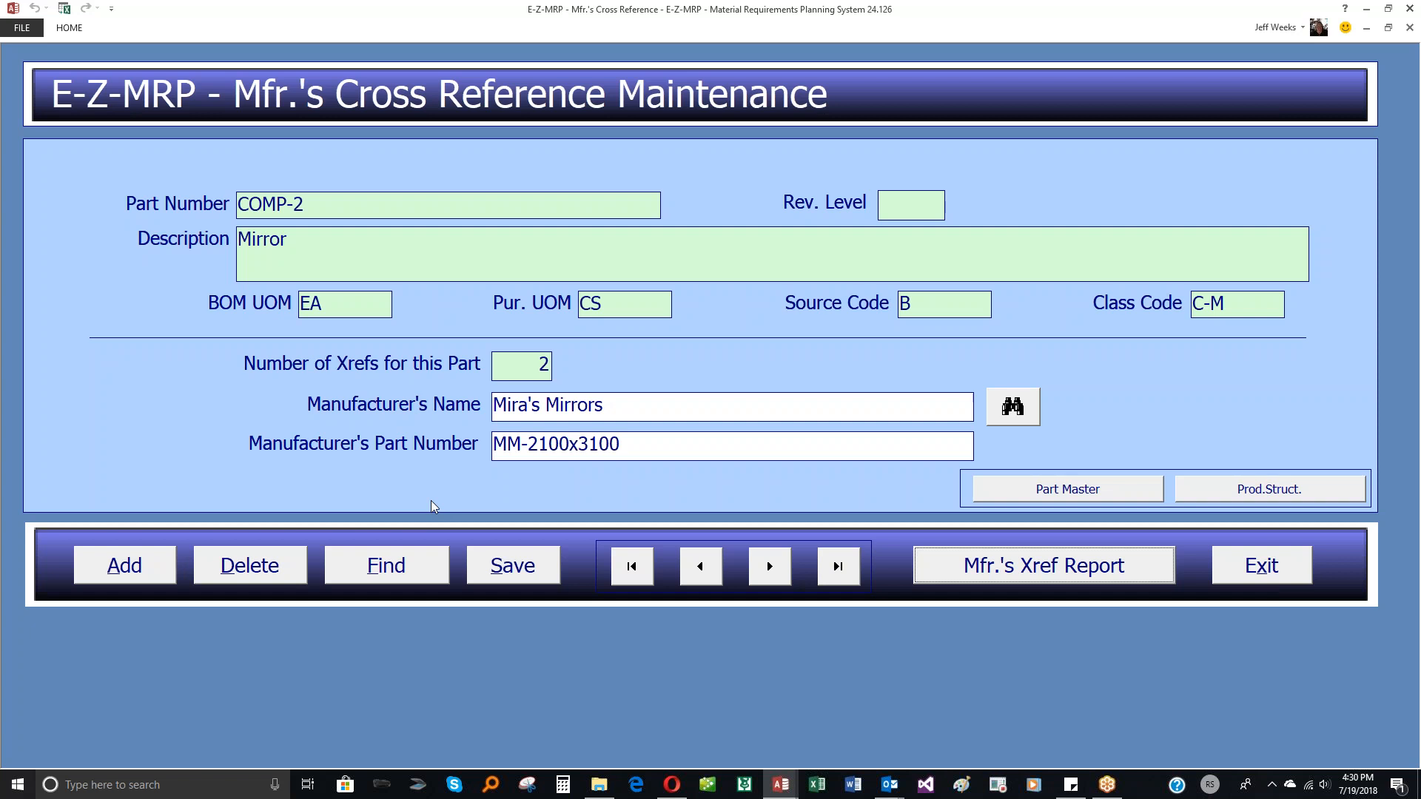
# Add and save a cross reference for COMP-2 with manufacturer Mira's Mirrors and manufacturer's part number 88-2100x3100e.
pyautogui.click(139, 574)
pyautogui.click(1011, 410)
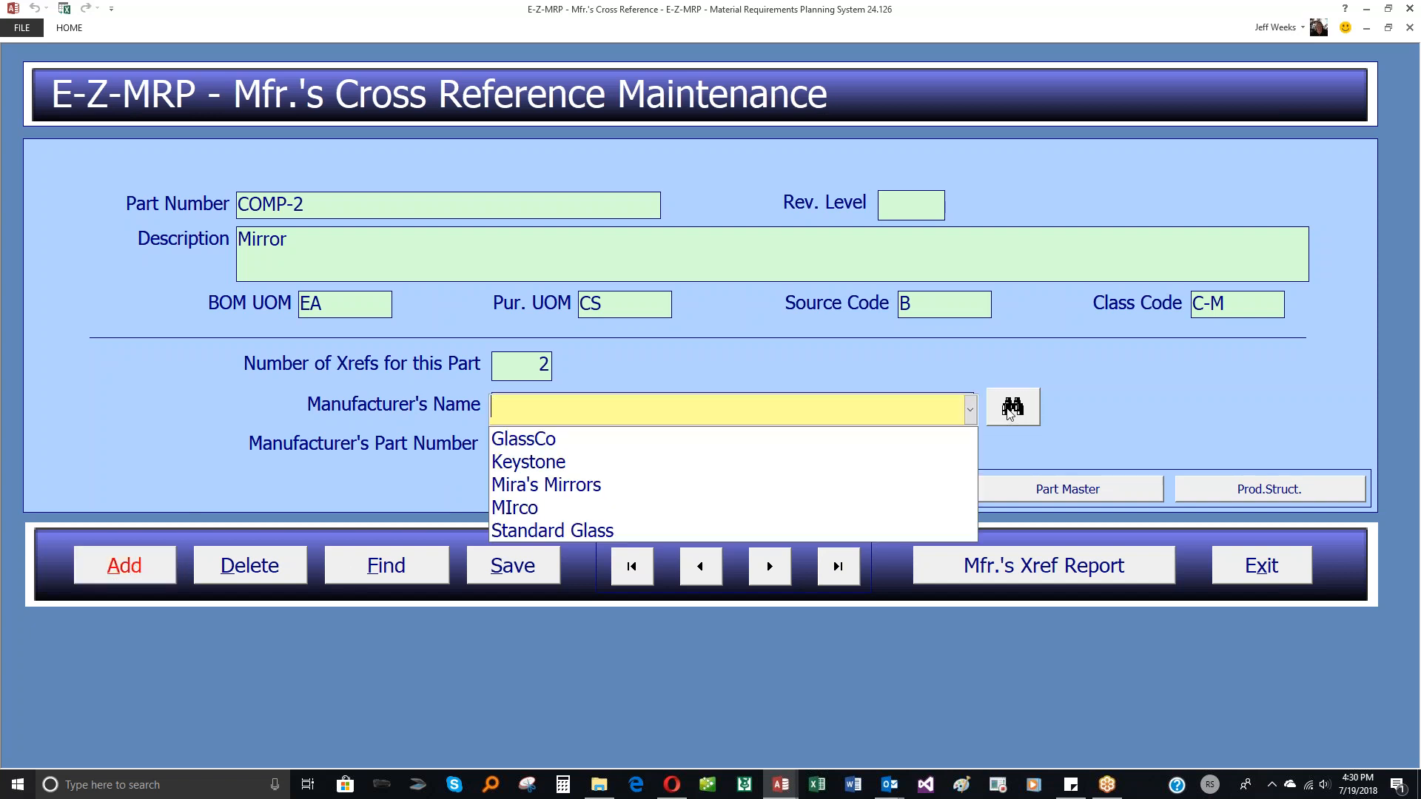
pyautogui.click(540, 486)
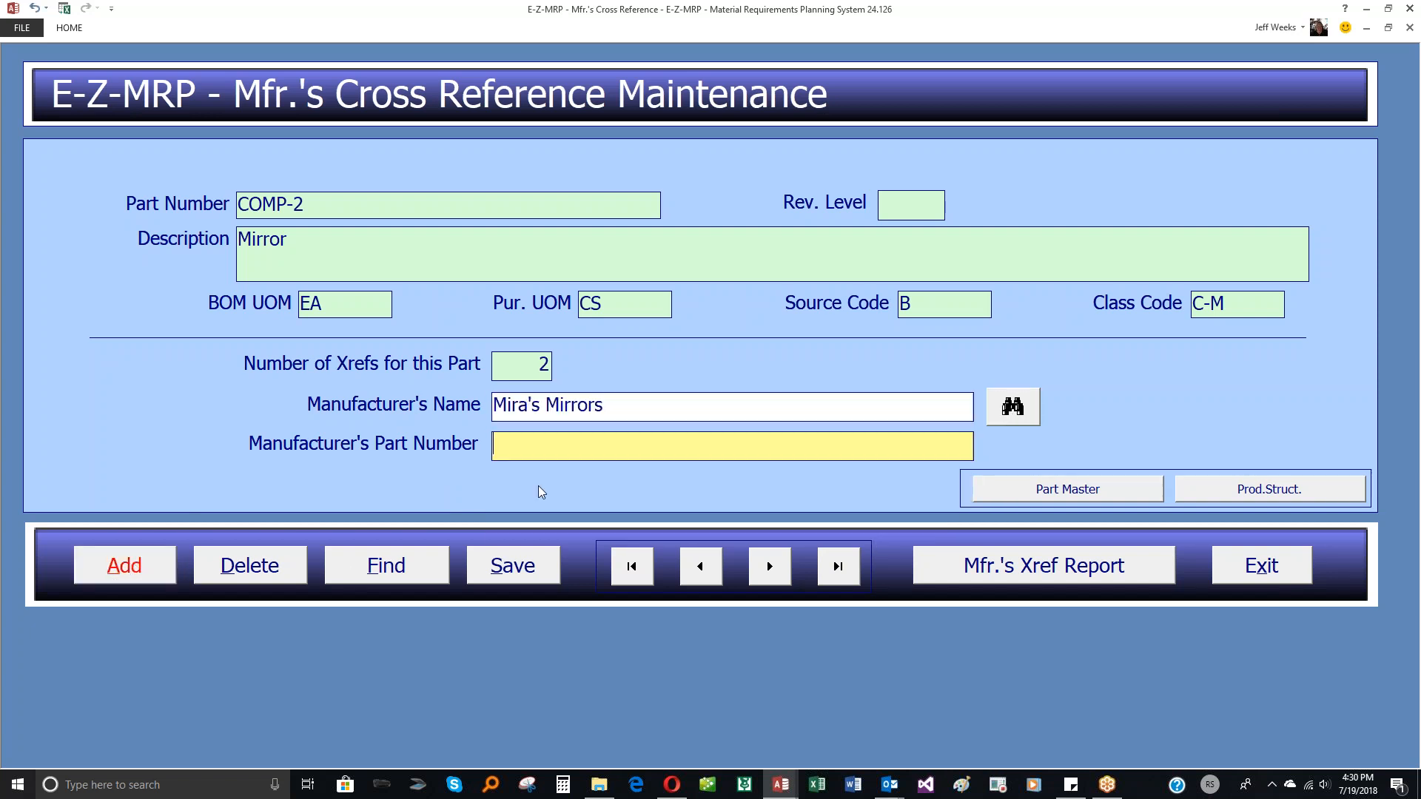
pyautogui.click(510, 443)
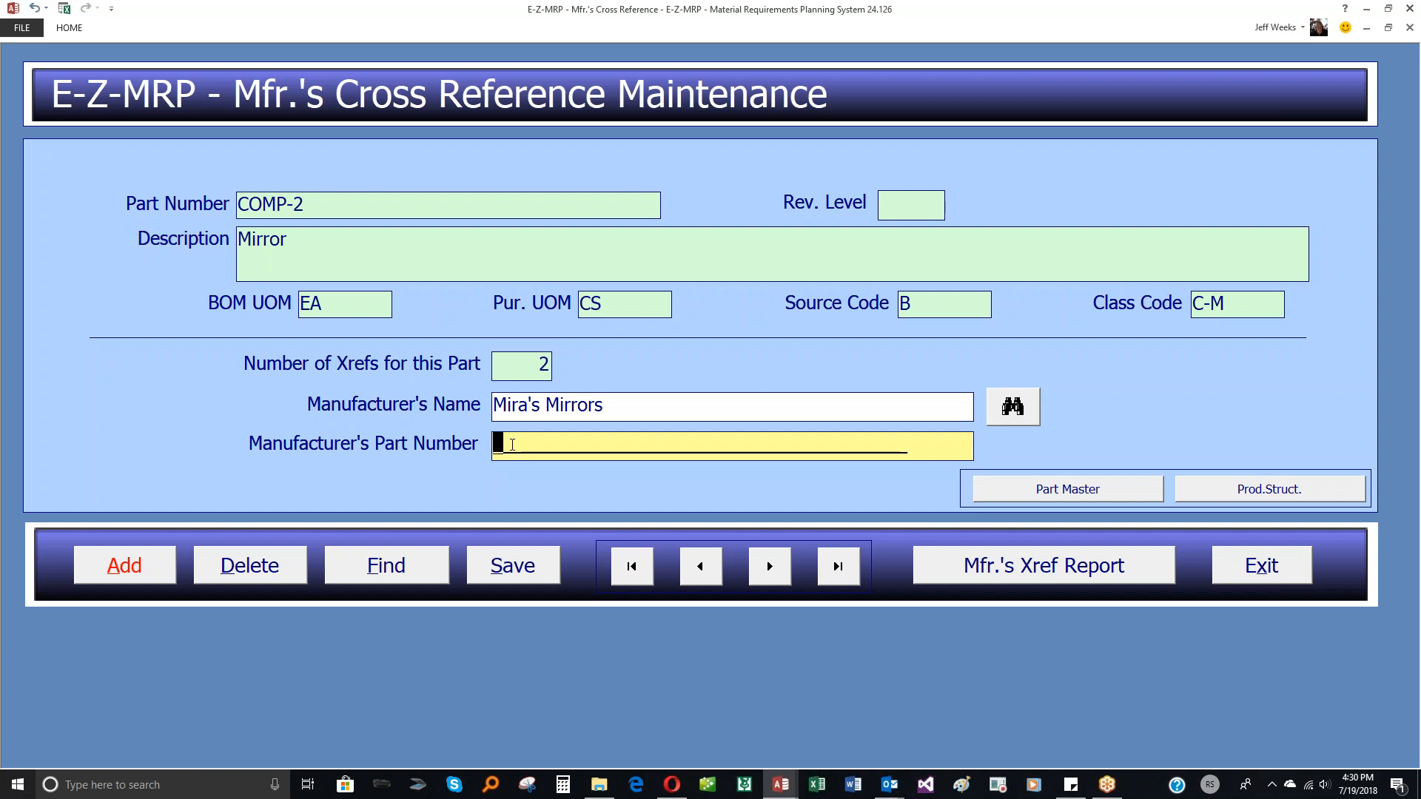
pyautogui.write('88-2100x3100')
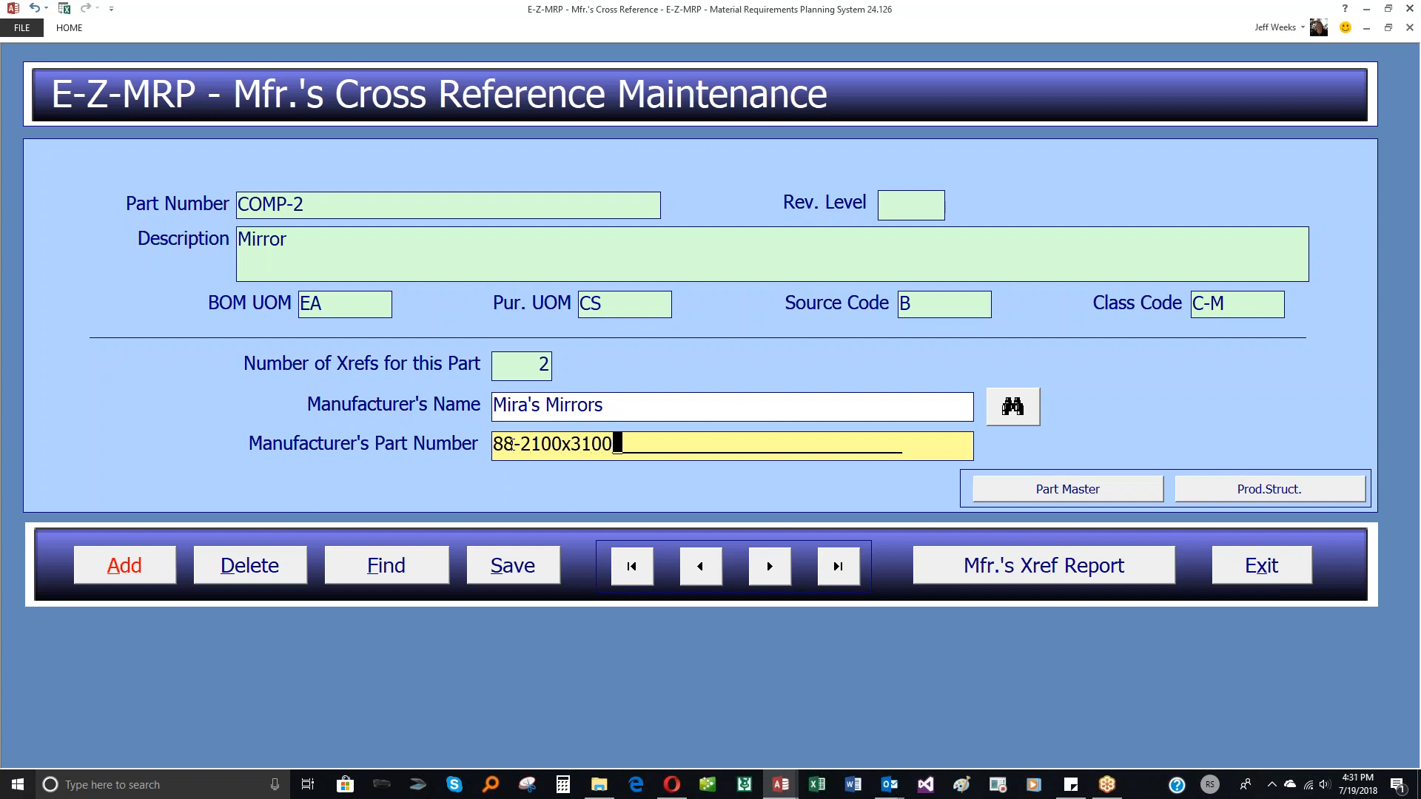
pyautogui.write('e')
pyautogui.click(524, 578)
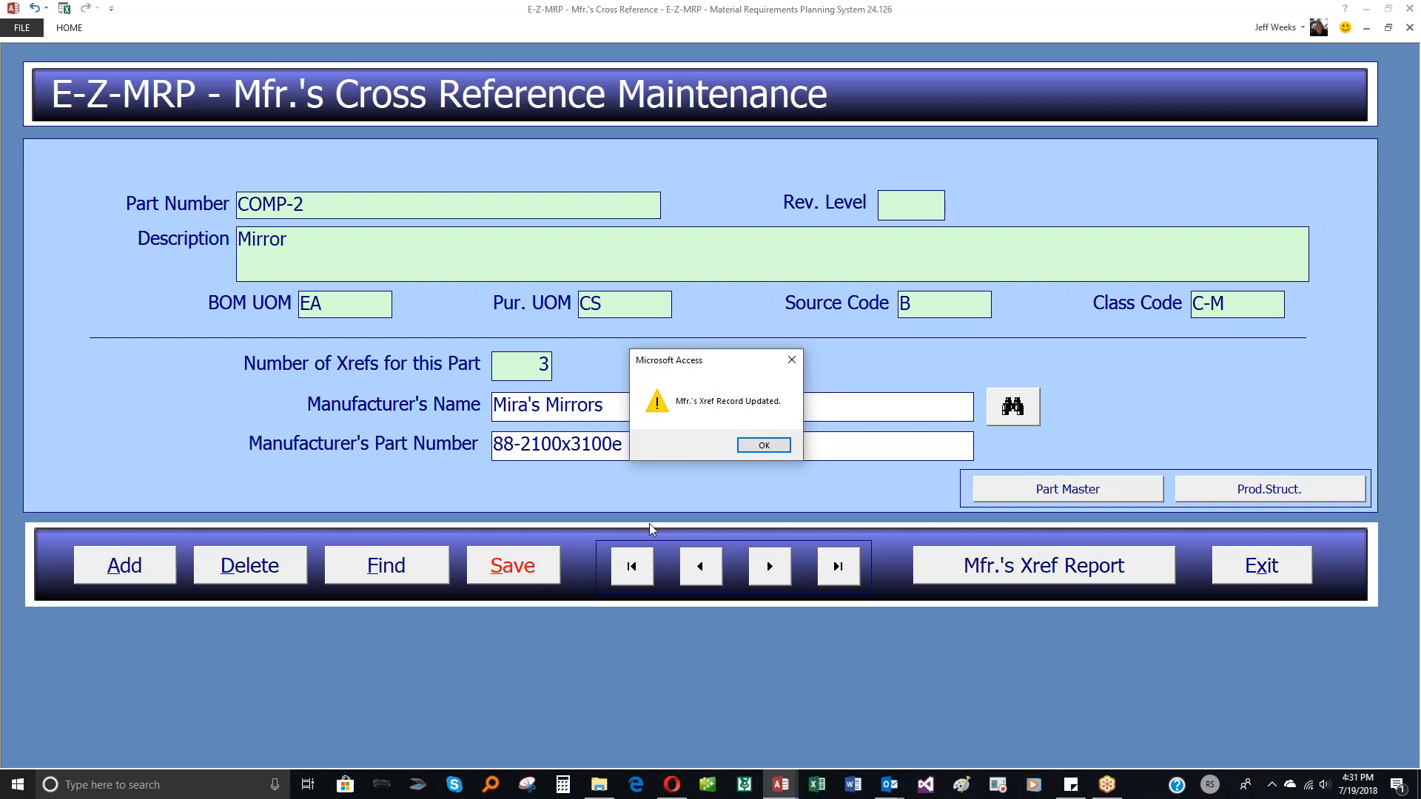
pyautogui.click(764, 445)
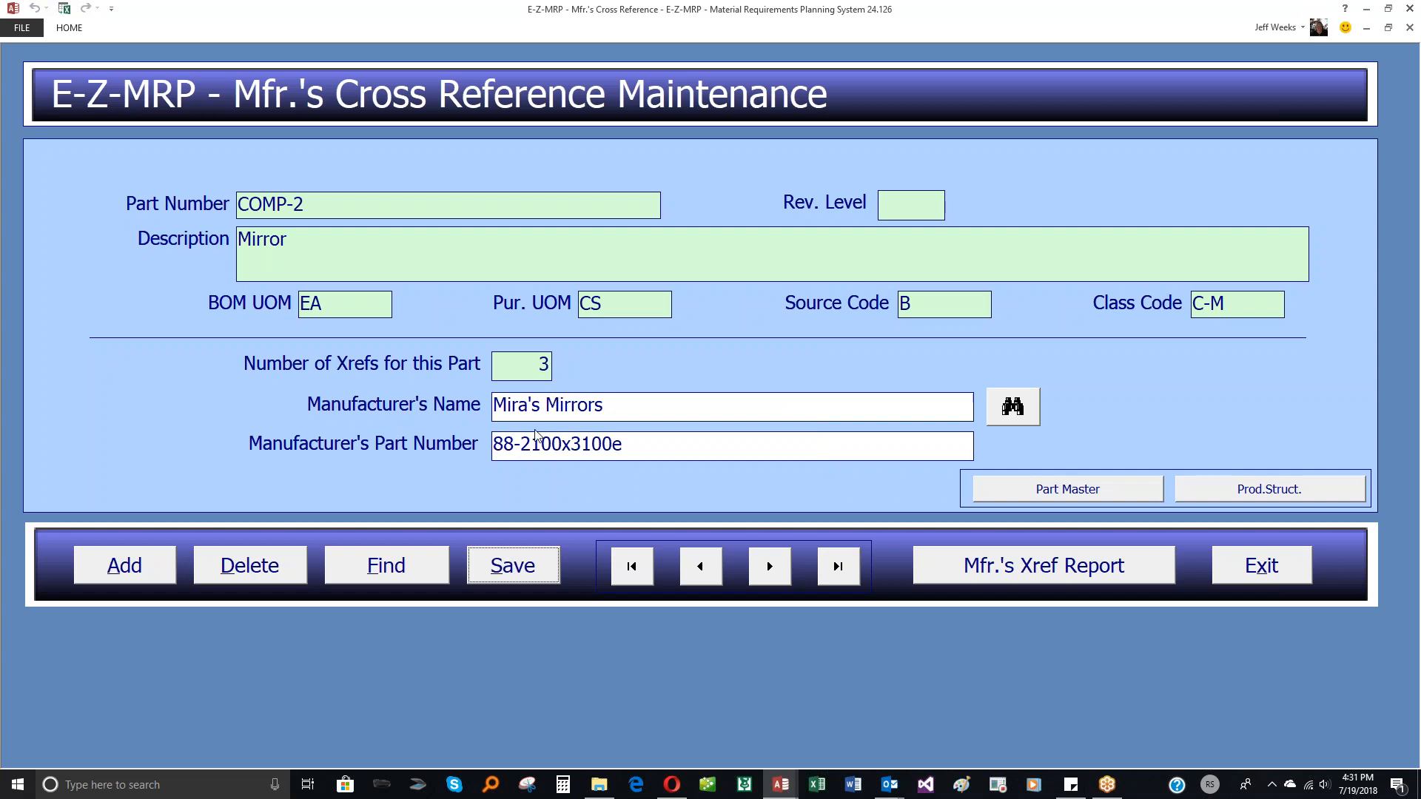
# Leave bills of material and open the line details of the Acme Industrial Supply purchase order in purchase order entry.
pyautogui.click(1275, 584)
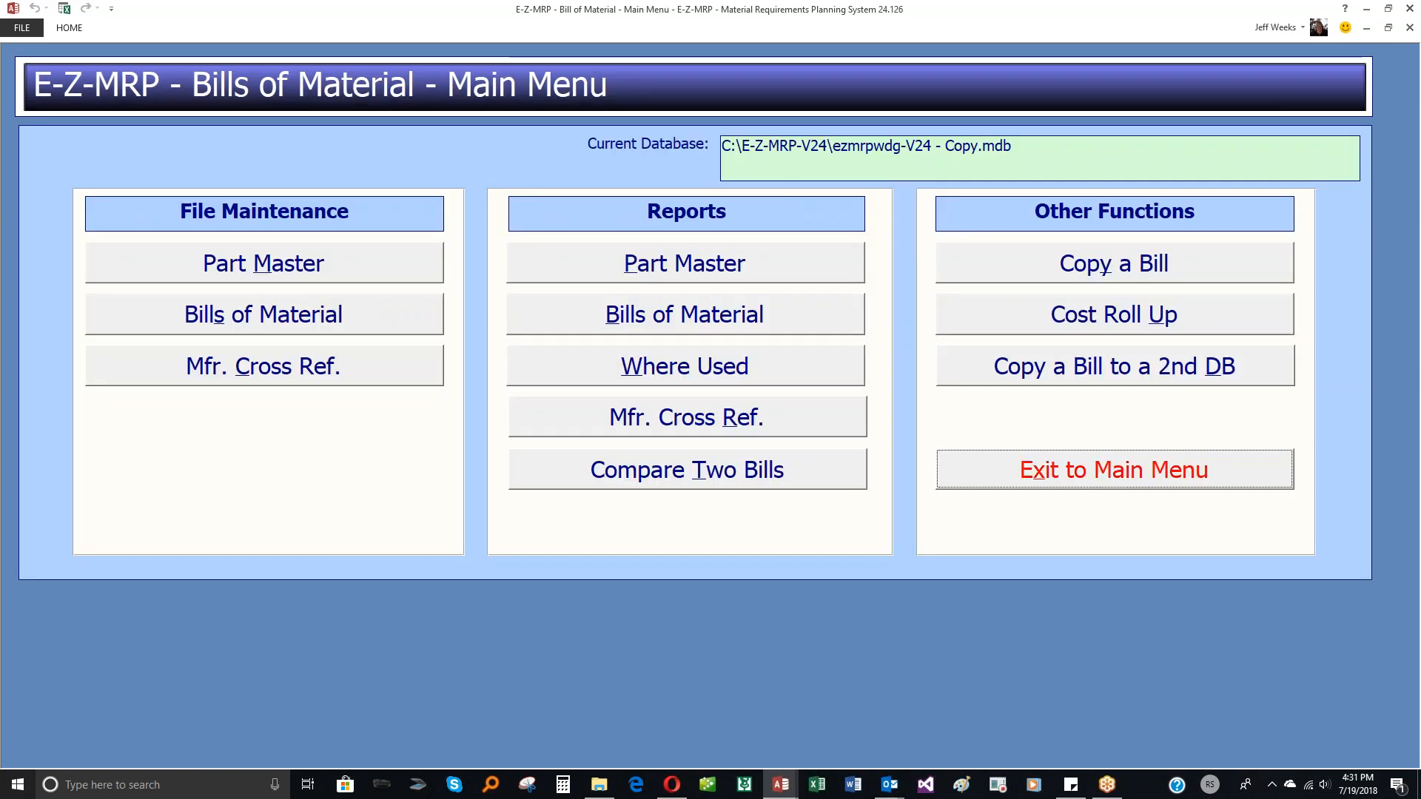
pyautogui.click(1070, 473)
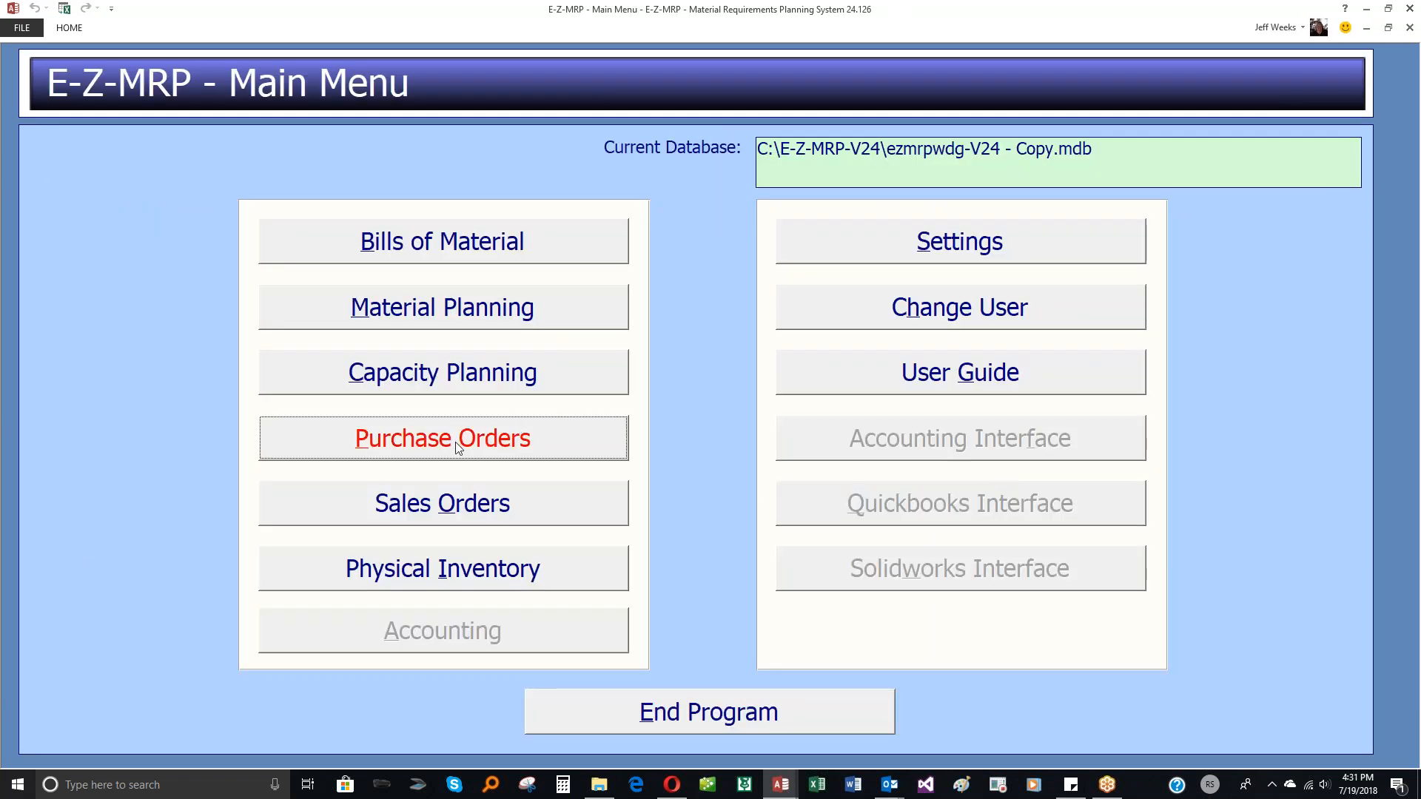
pyautogui.click(460, 443)
pyautogui.click(239, 319)
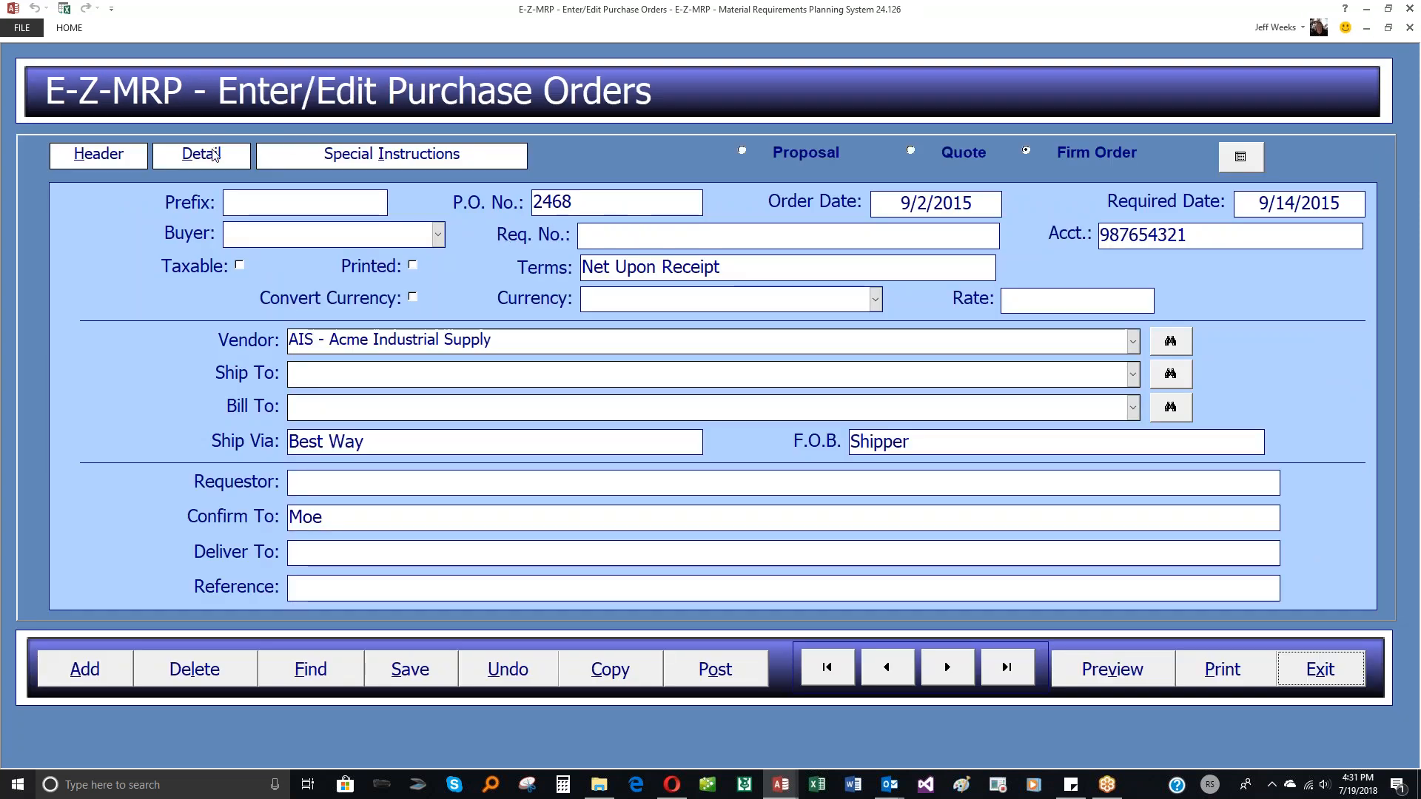
pyautogui.click(212, 153)
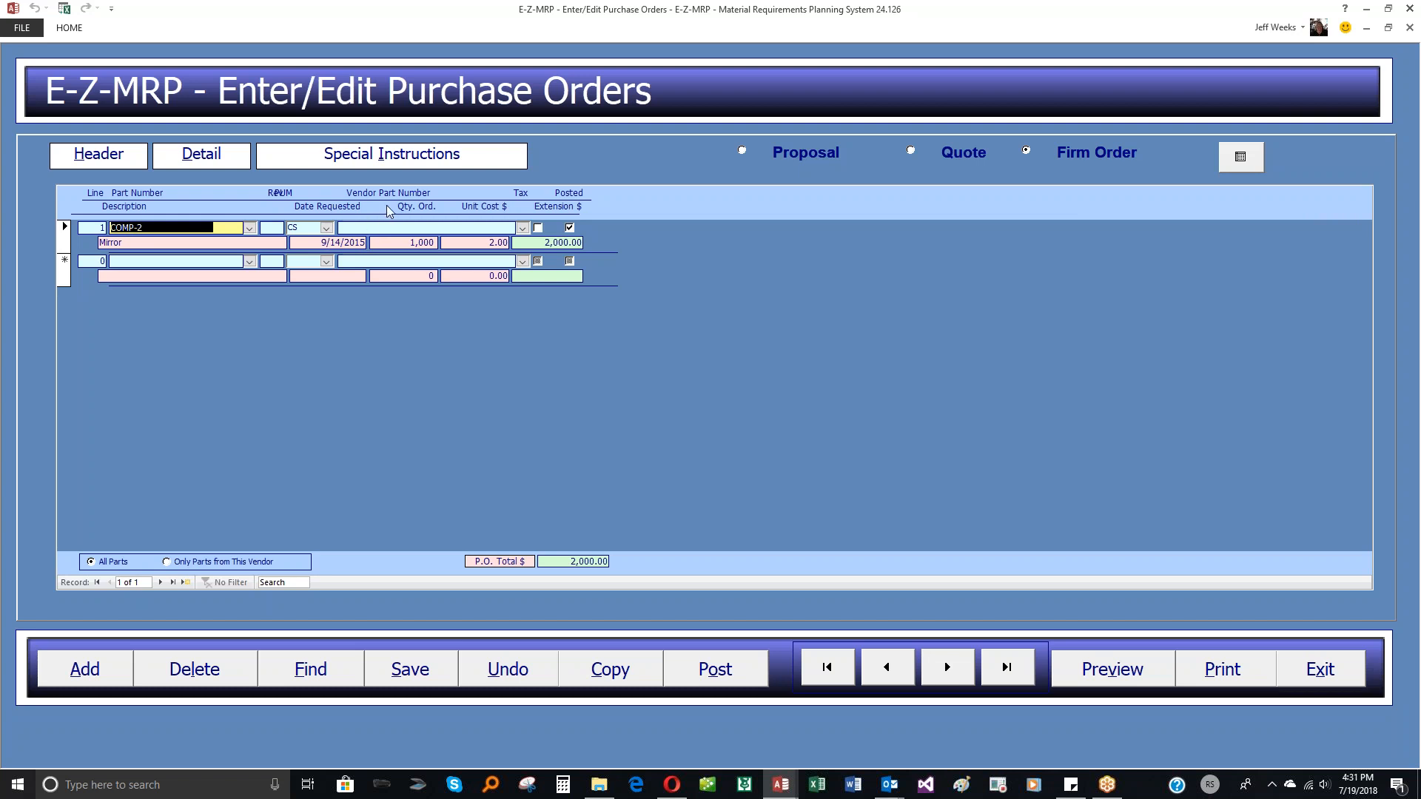
# Set the COMP-2 line's vendor part number to Mira's Mirrors 88-2100x3100e and preview the purchase order.
pyautogui.click(523, 229)
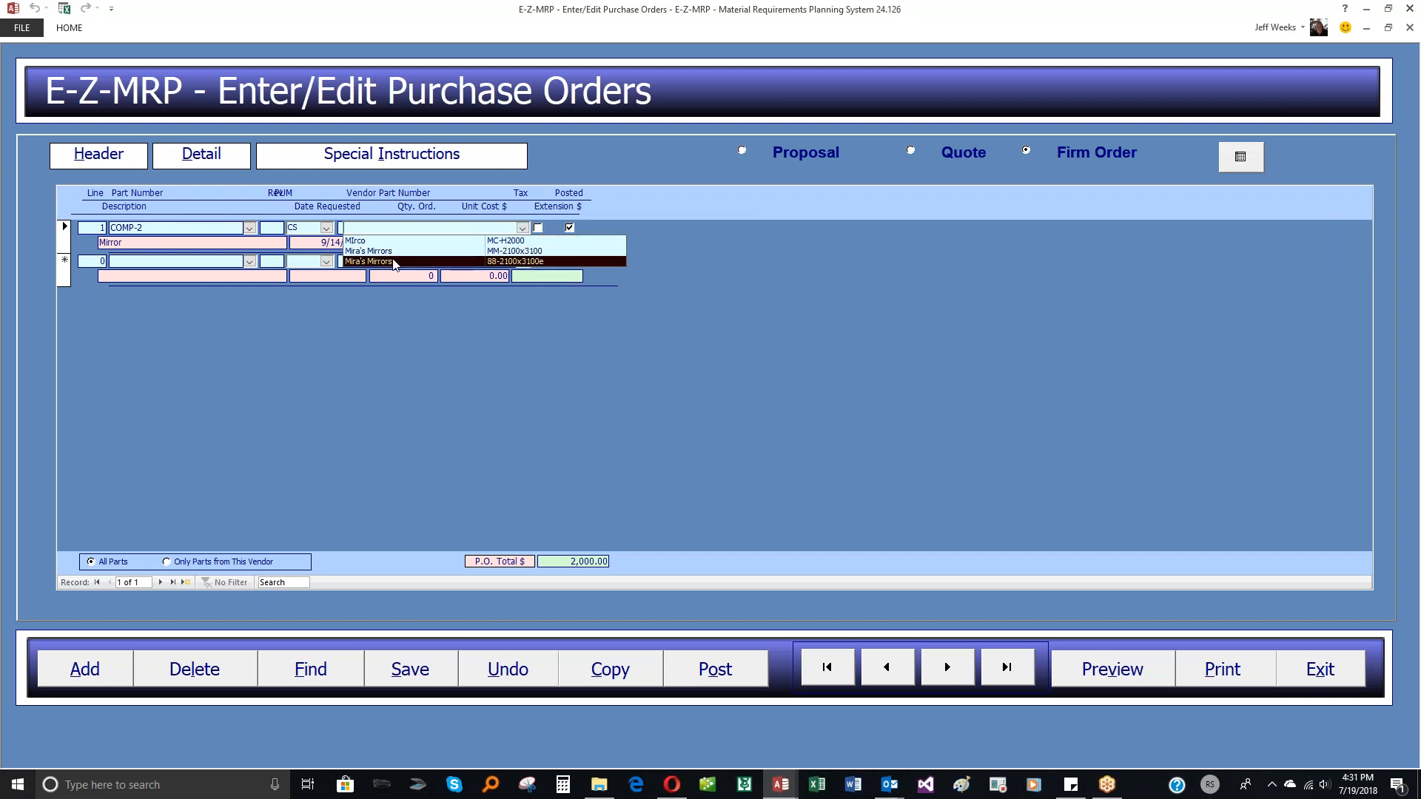
pyautogui.click(493, 261)
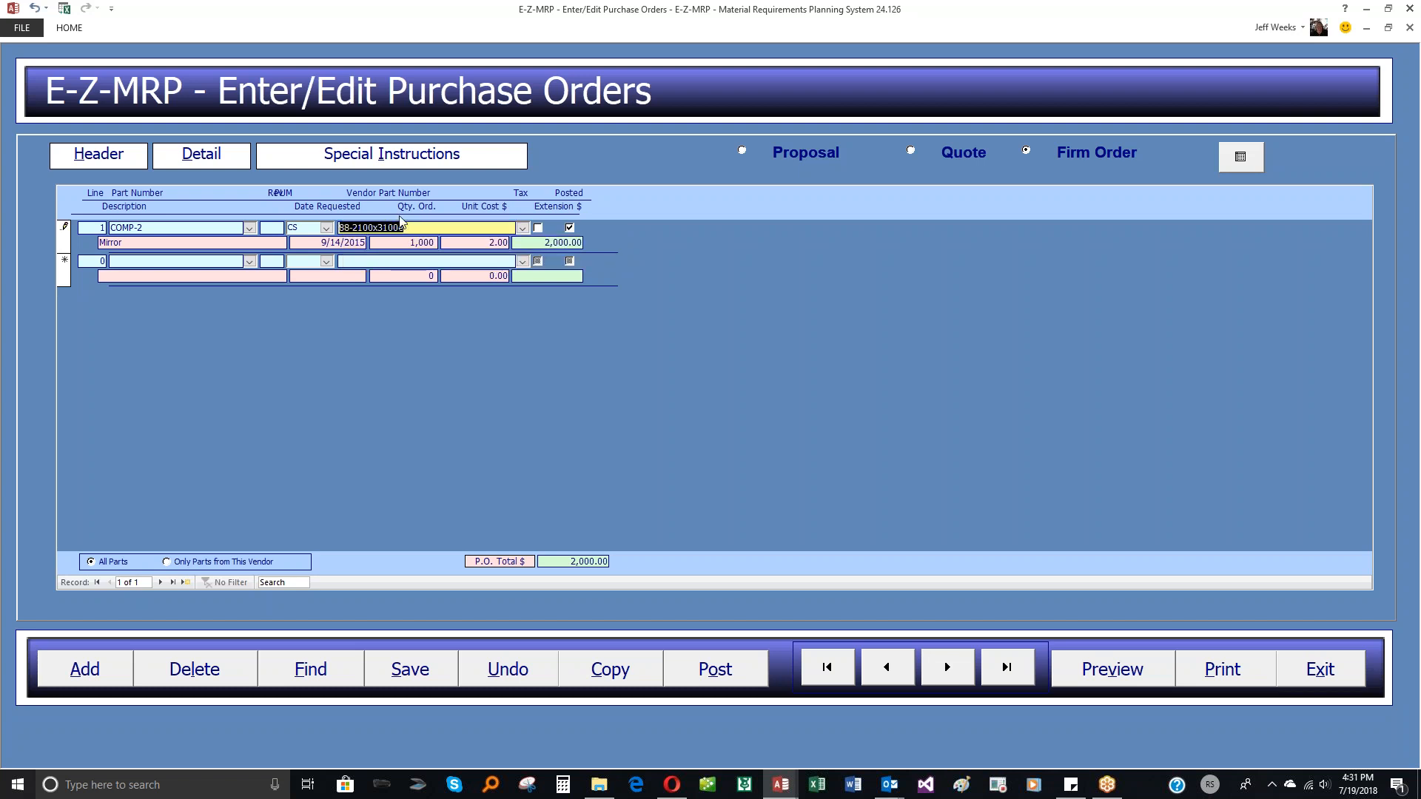
pyautogui.click(1121, 680)
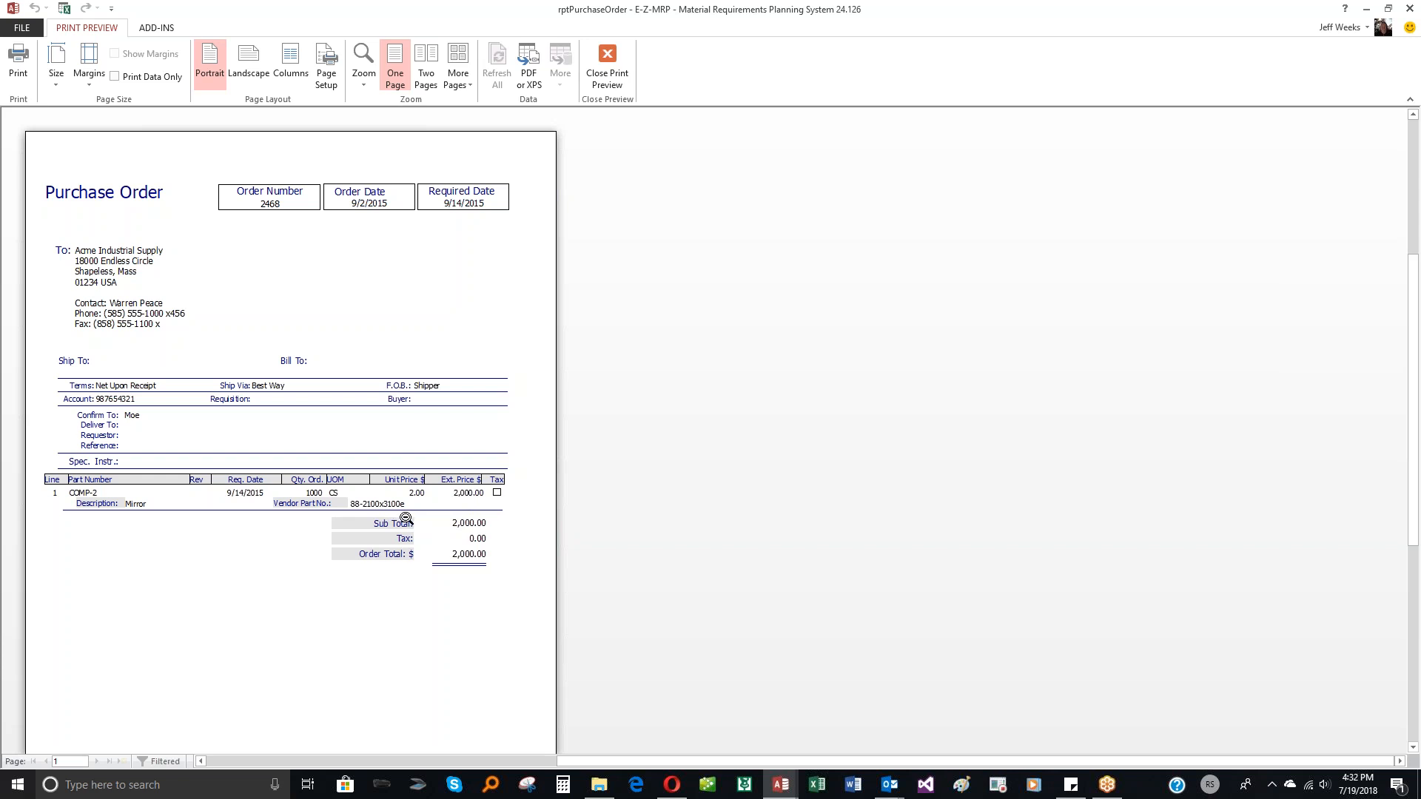
pyautogui.click(607, 66)
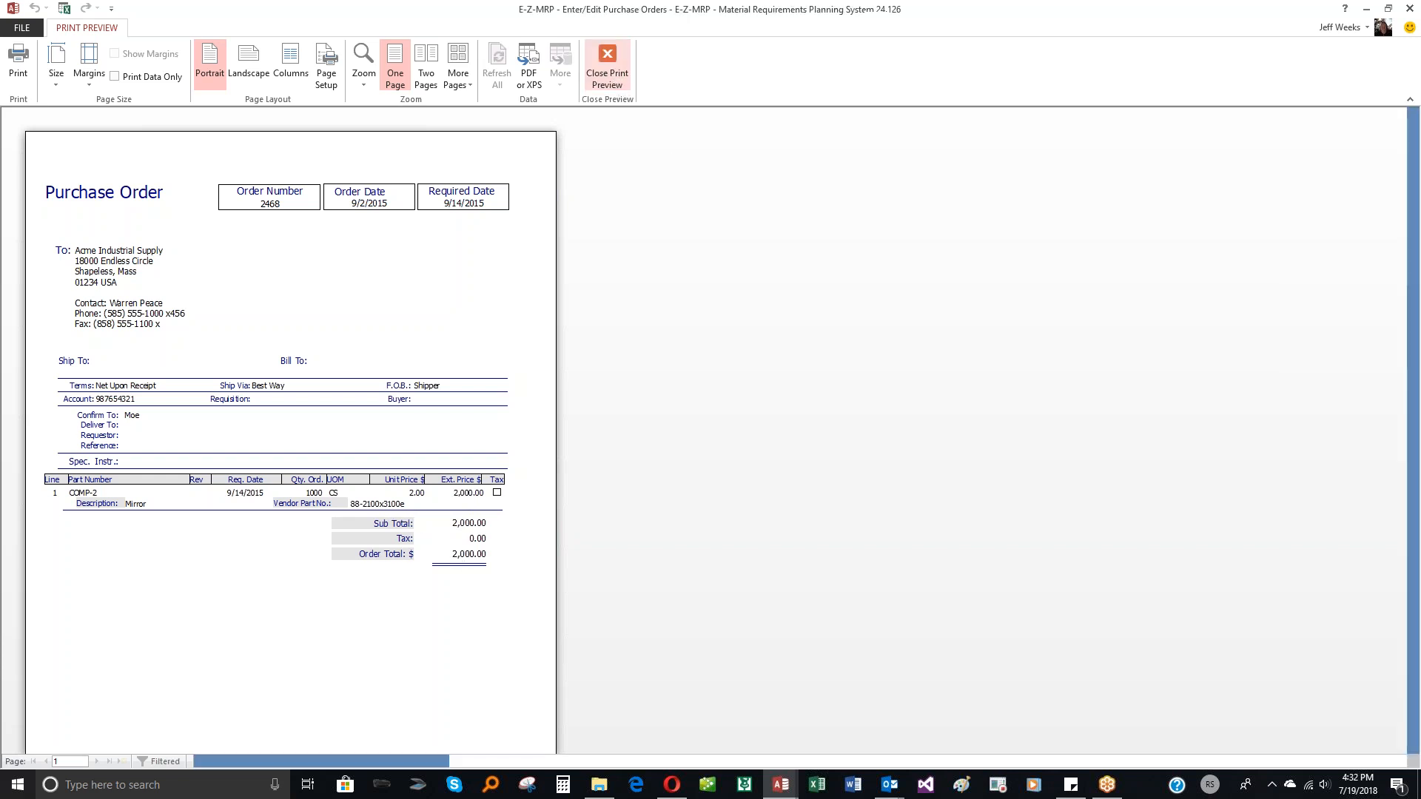
# Return from purchase orders to manufacturer cross reference maintenance and try to open COMP-2's product structure.
pyautogui.click(1291, 677)
pyautogui.click(1128, 603)
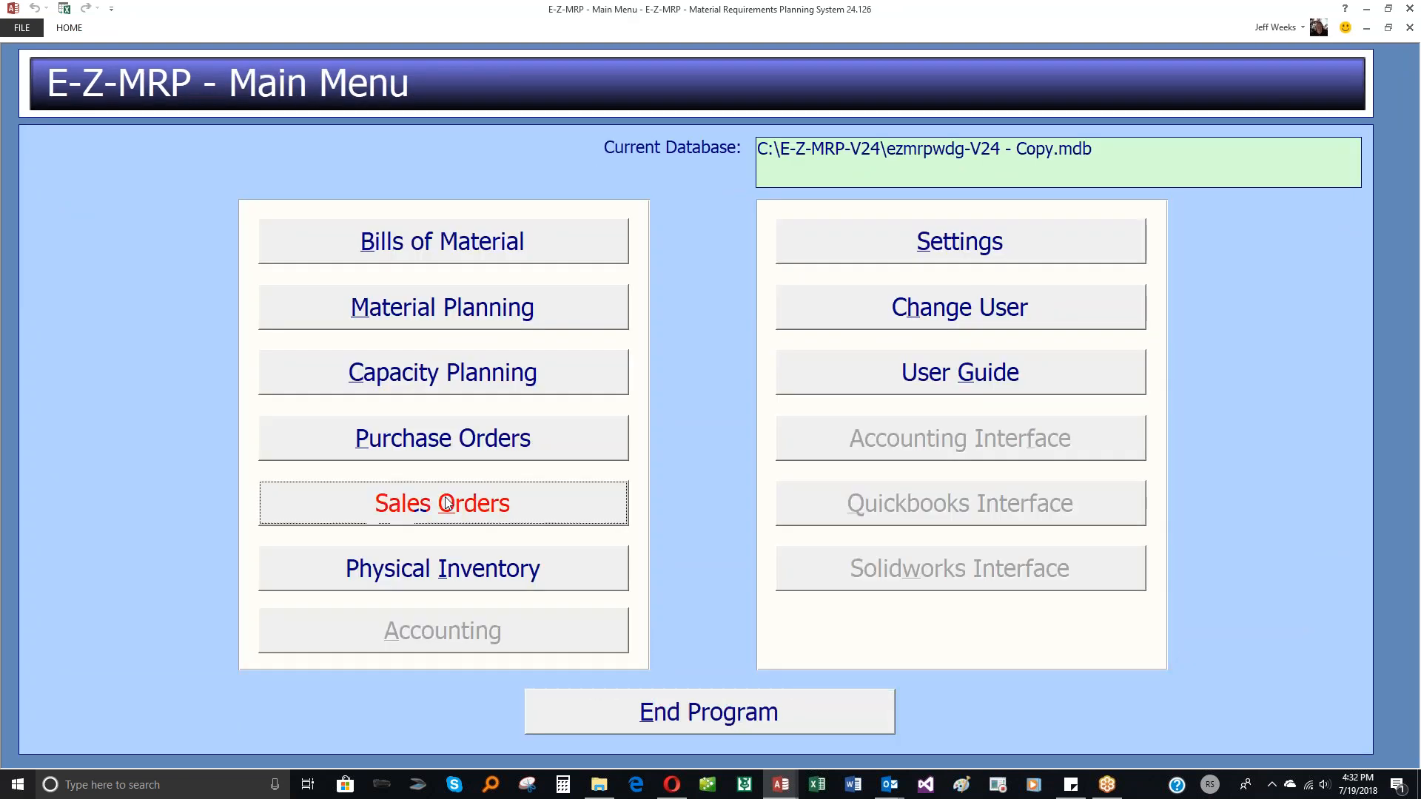
pyautogui.click(384, 256)
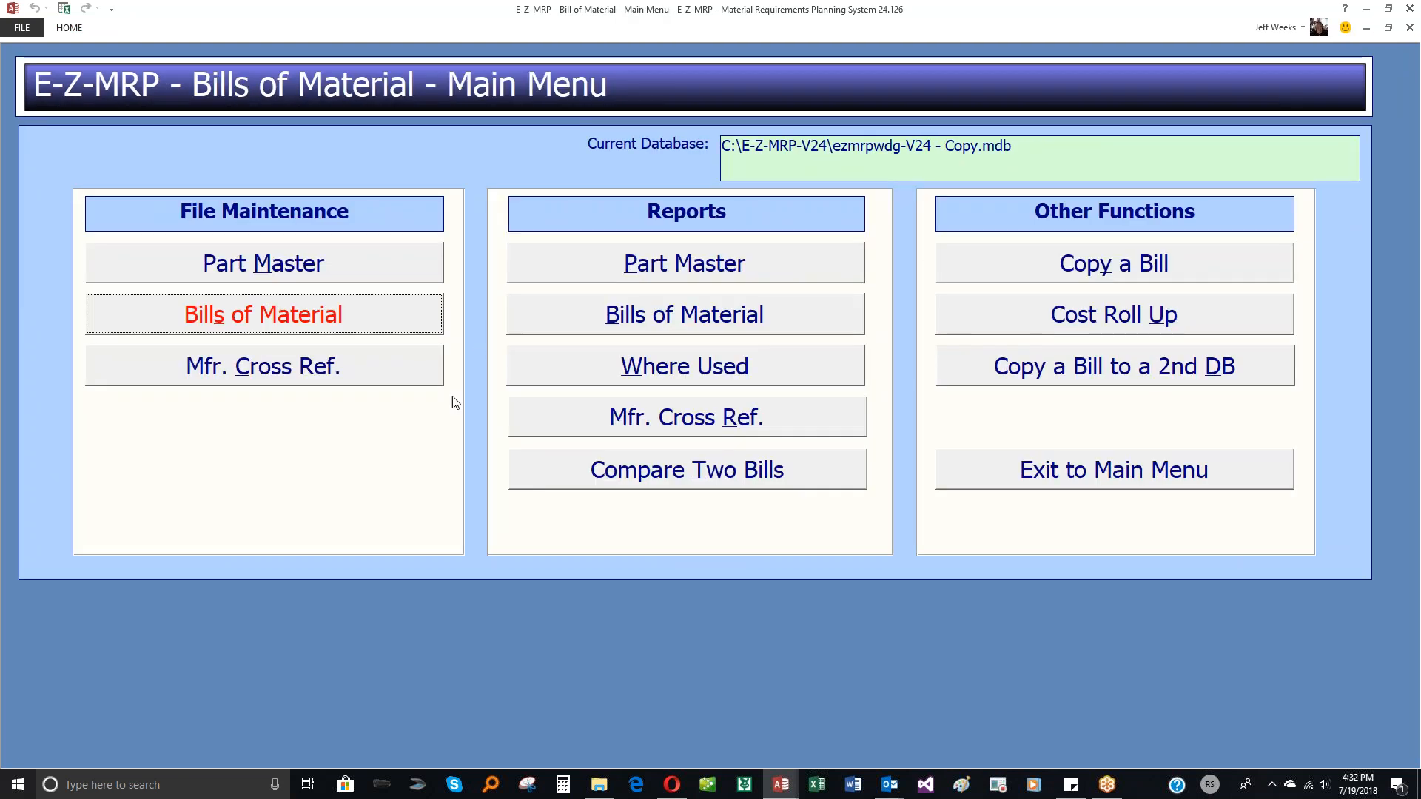
pyautogui.click(319, 373)
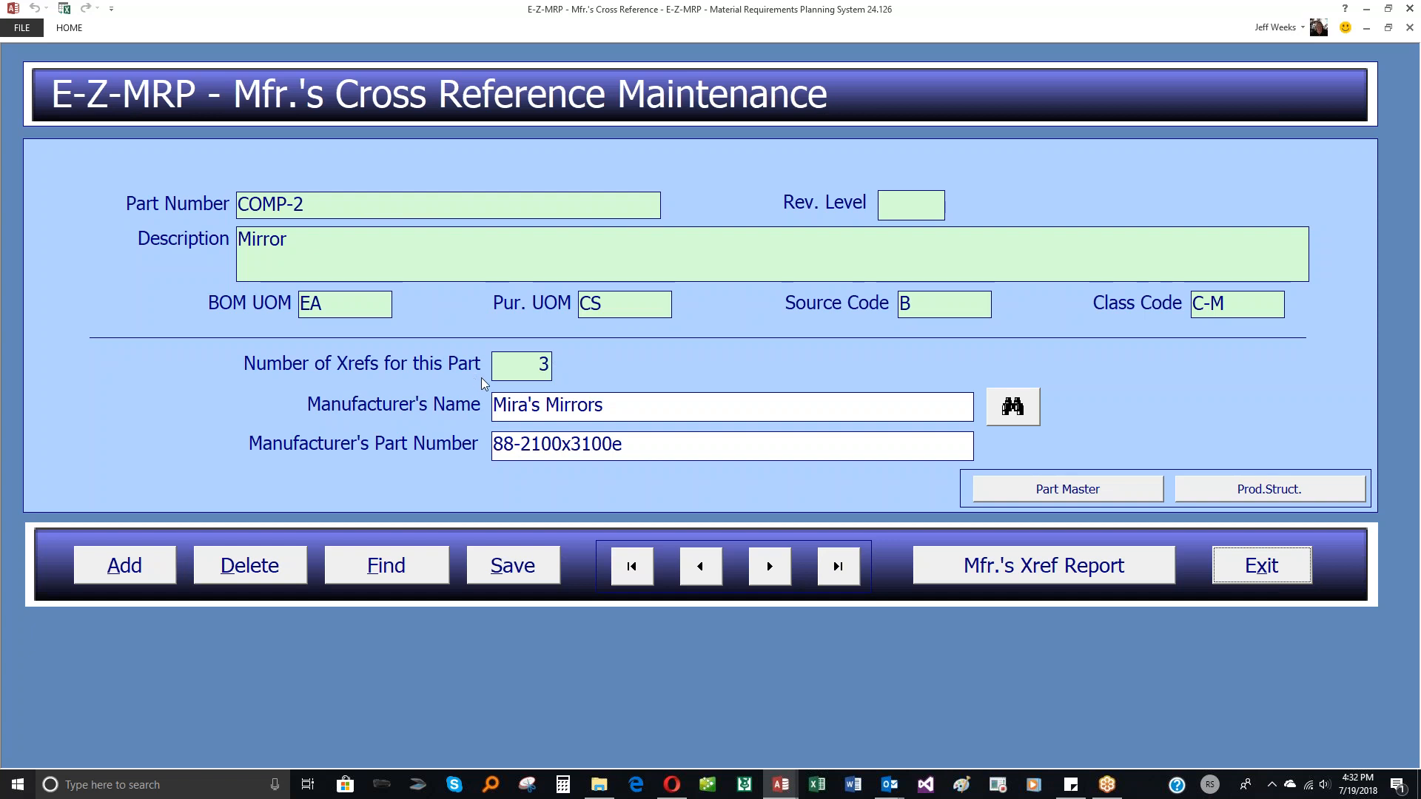
pyautogui.click(1262, 496)
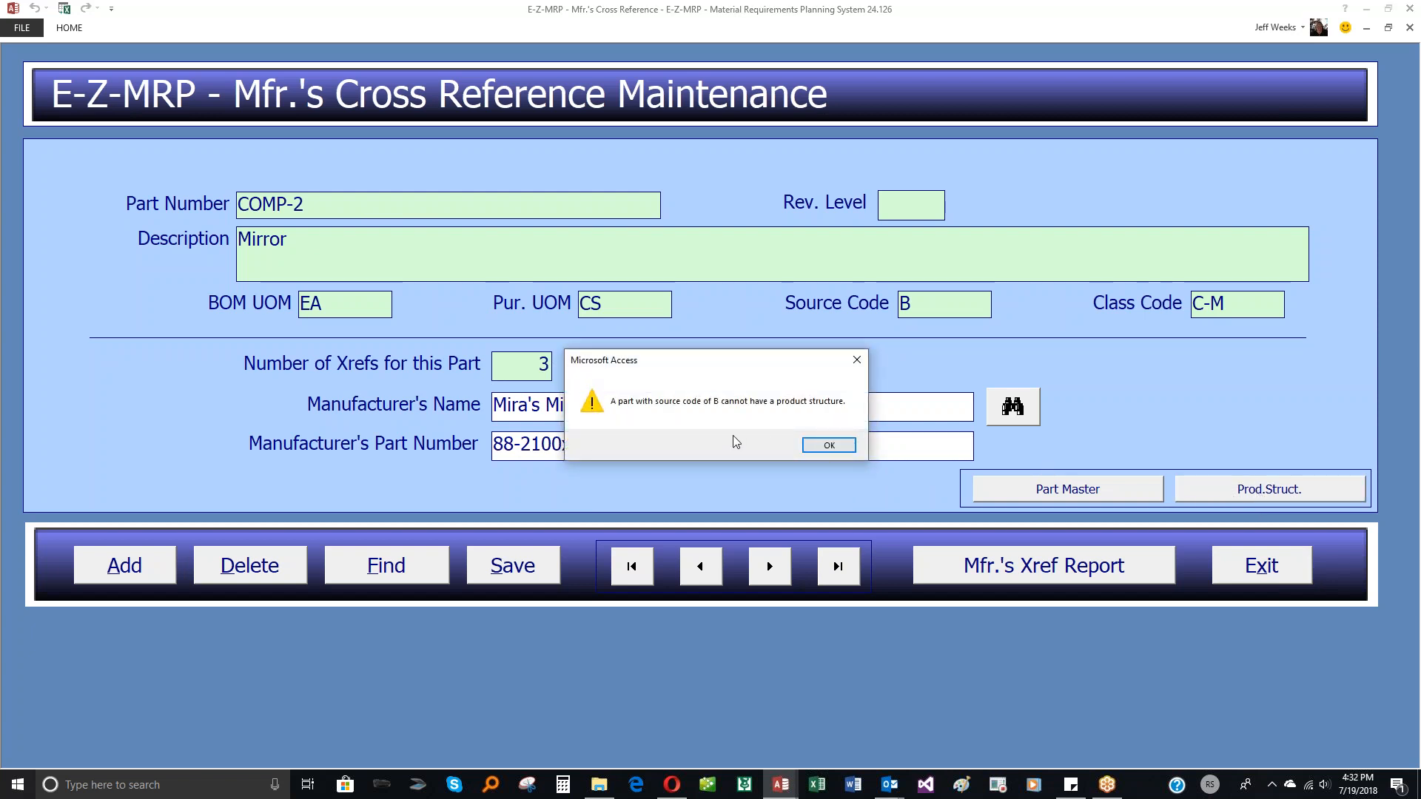
pyautogui.click(830, 446)
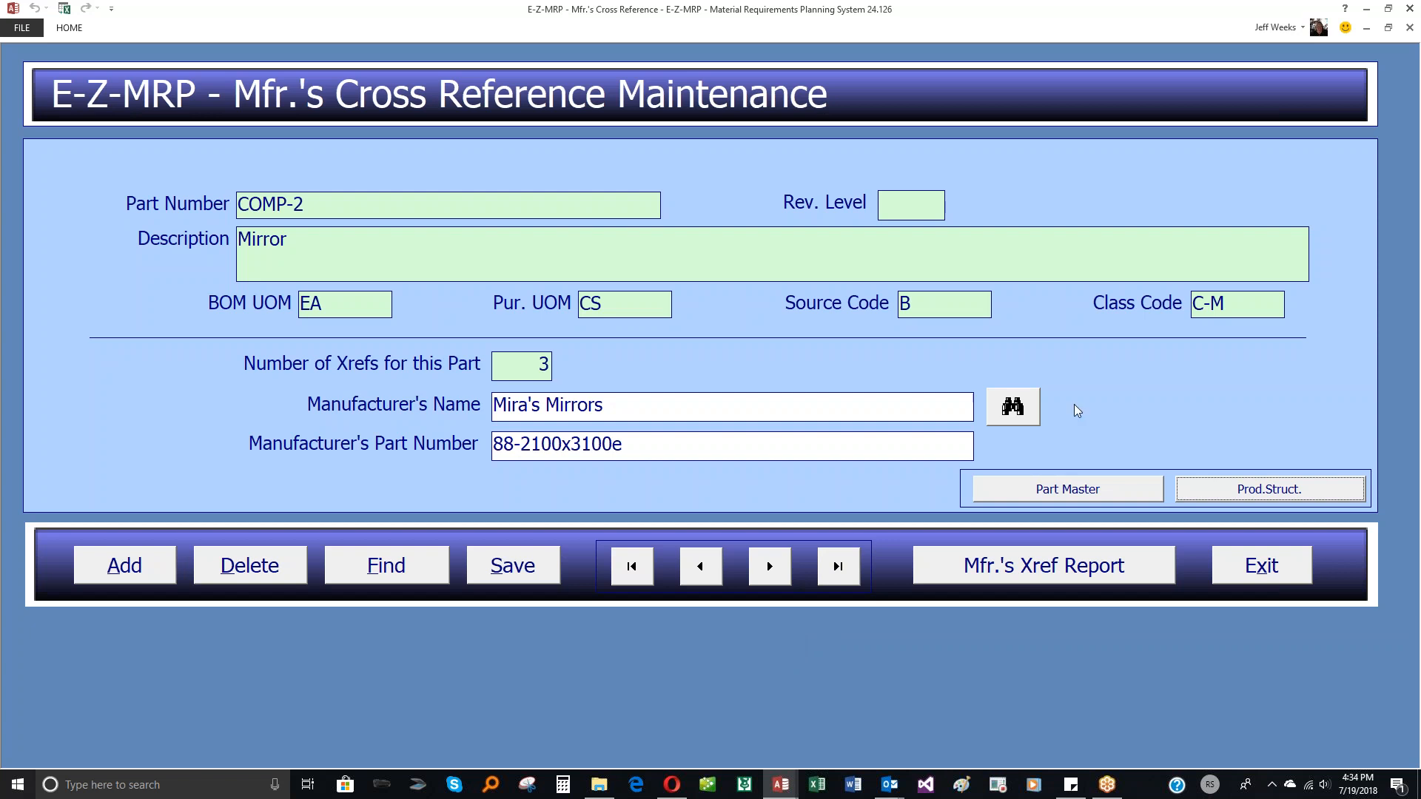
pyautogui.click(817, 21)
pyautogui.click(1234, 241)
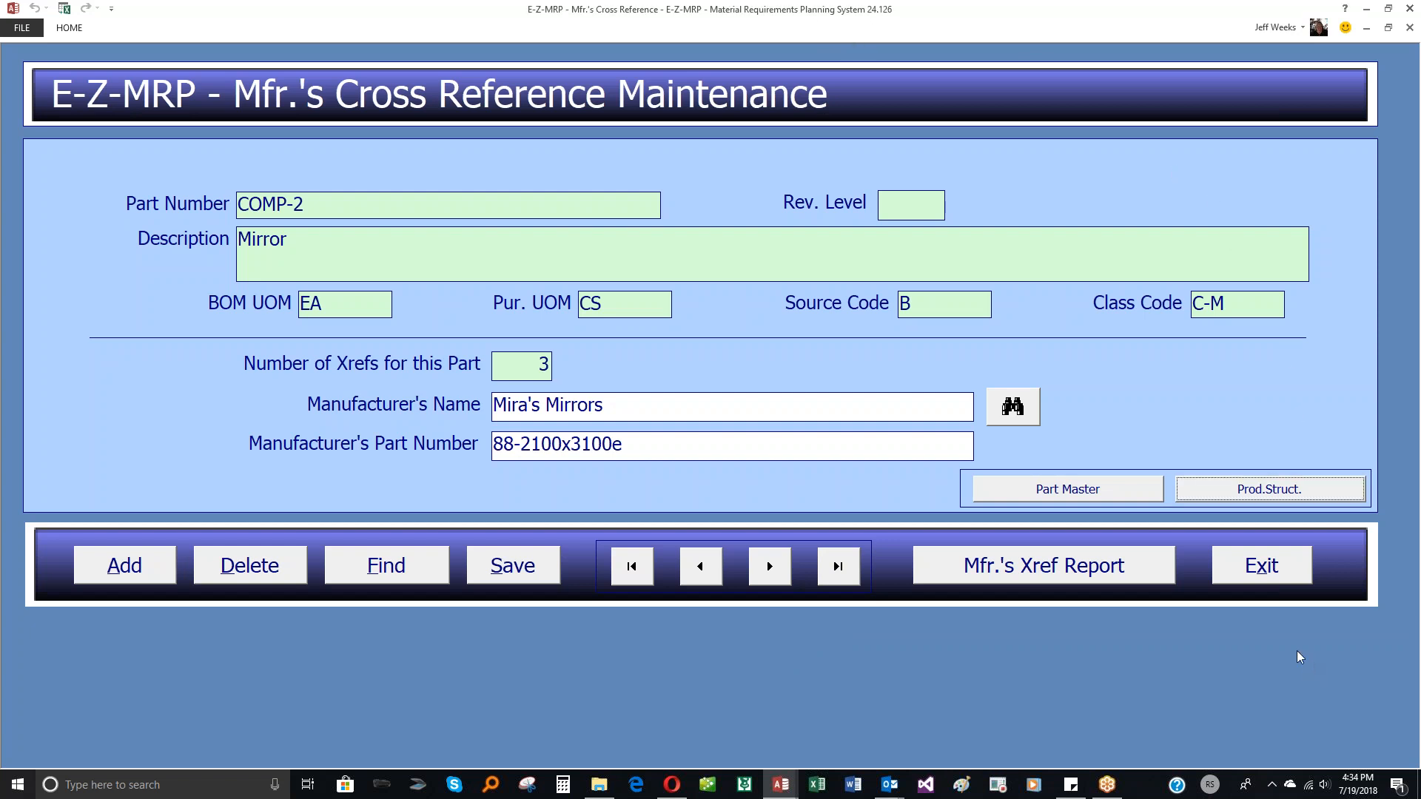